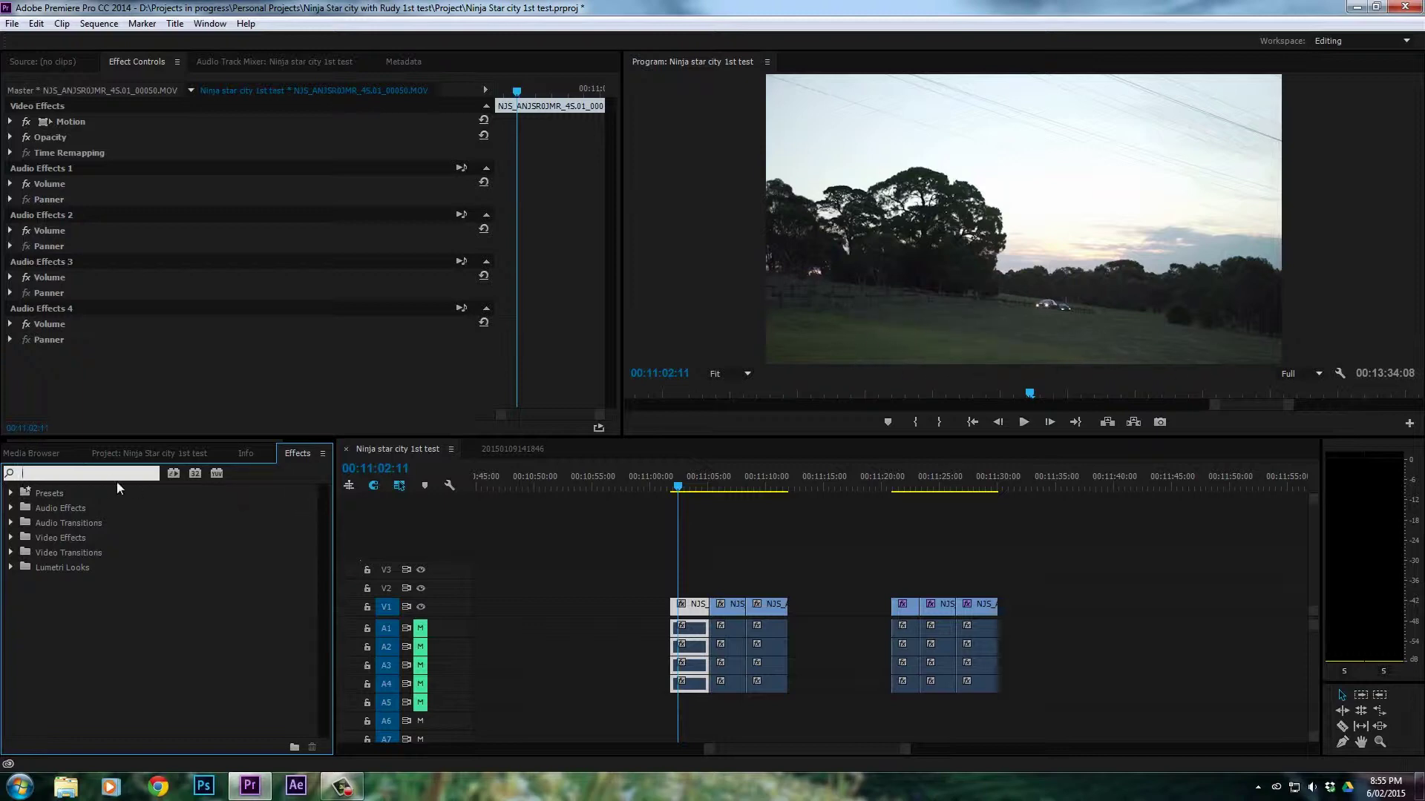
- Find the RGB Curves effect by searching for "rgb" and apply it to the first clip on track V1
{"action": "left_click", "coordinate": [97, 473]}
{"action": "type", "text": "rgb"}
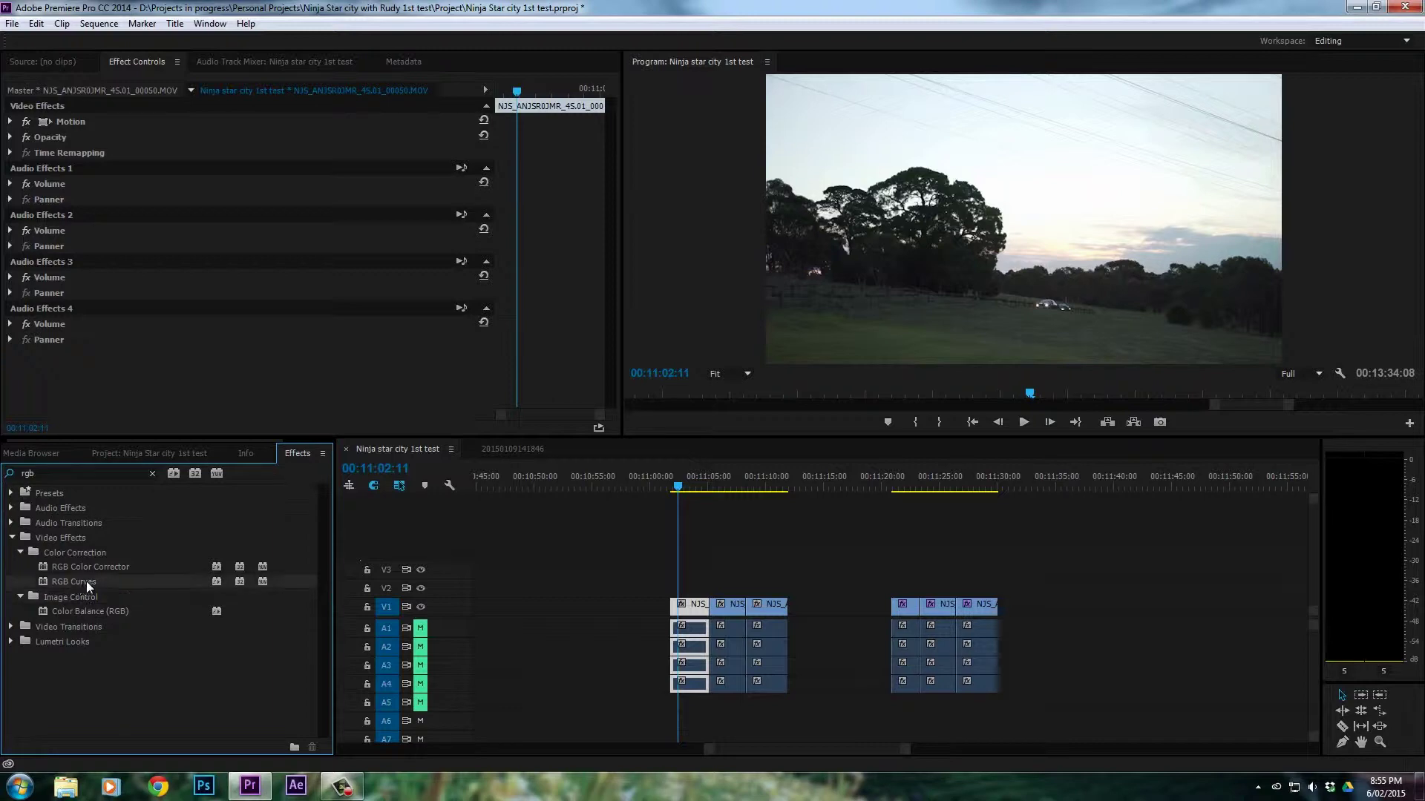
{"action": "left_click_drag", "start_coordinate": [82, 588], "coordinate": [680, 606]}
{"action": "left_click", "coordinate": [615, 135]}
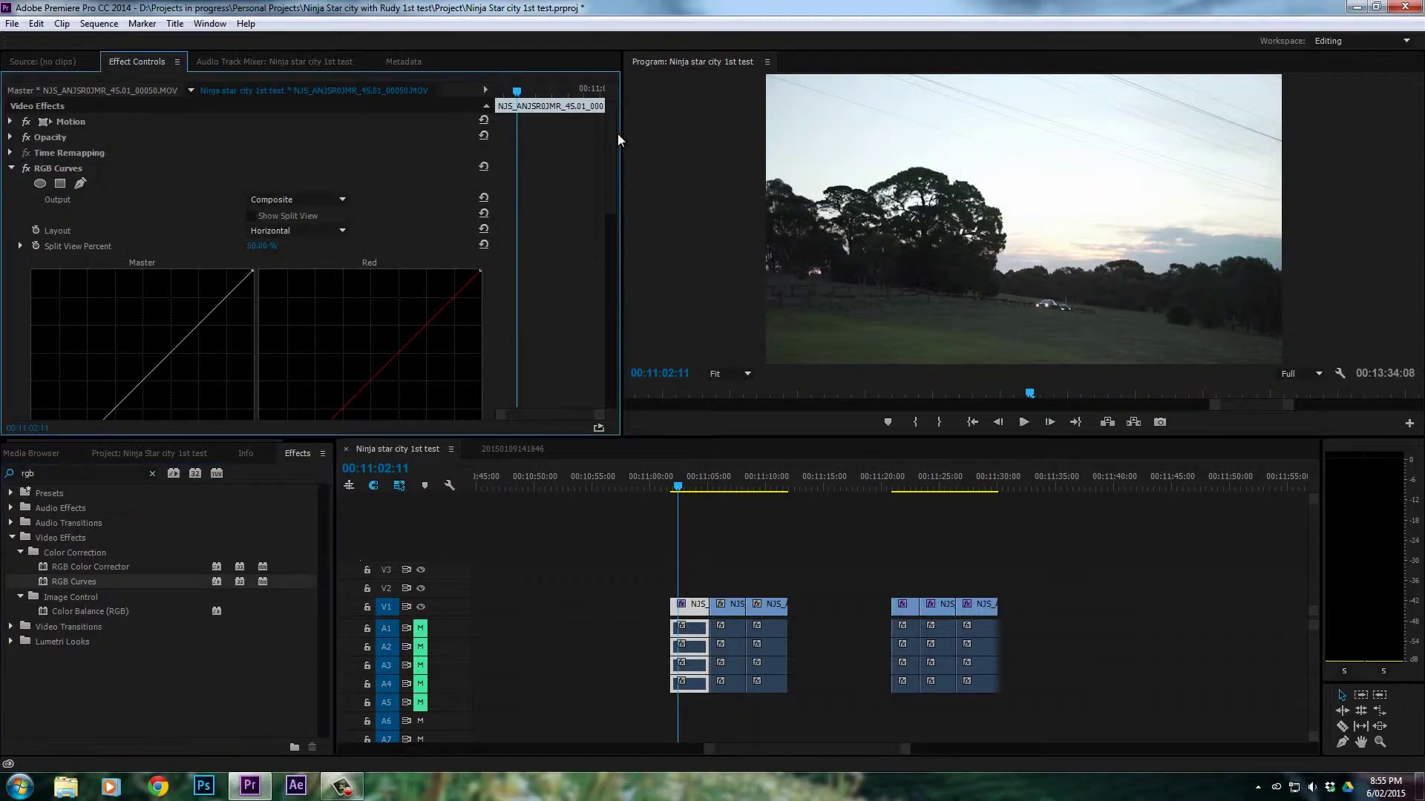
{"action": "left_click_drag", "start_coordinate": [612, 148], "coordinate": [618, 188]}
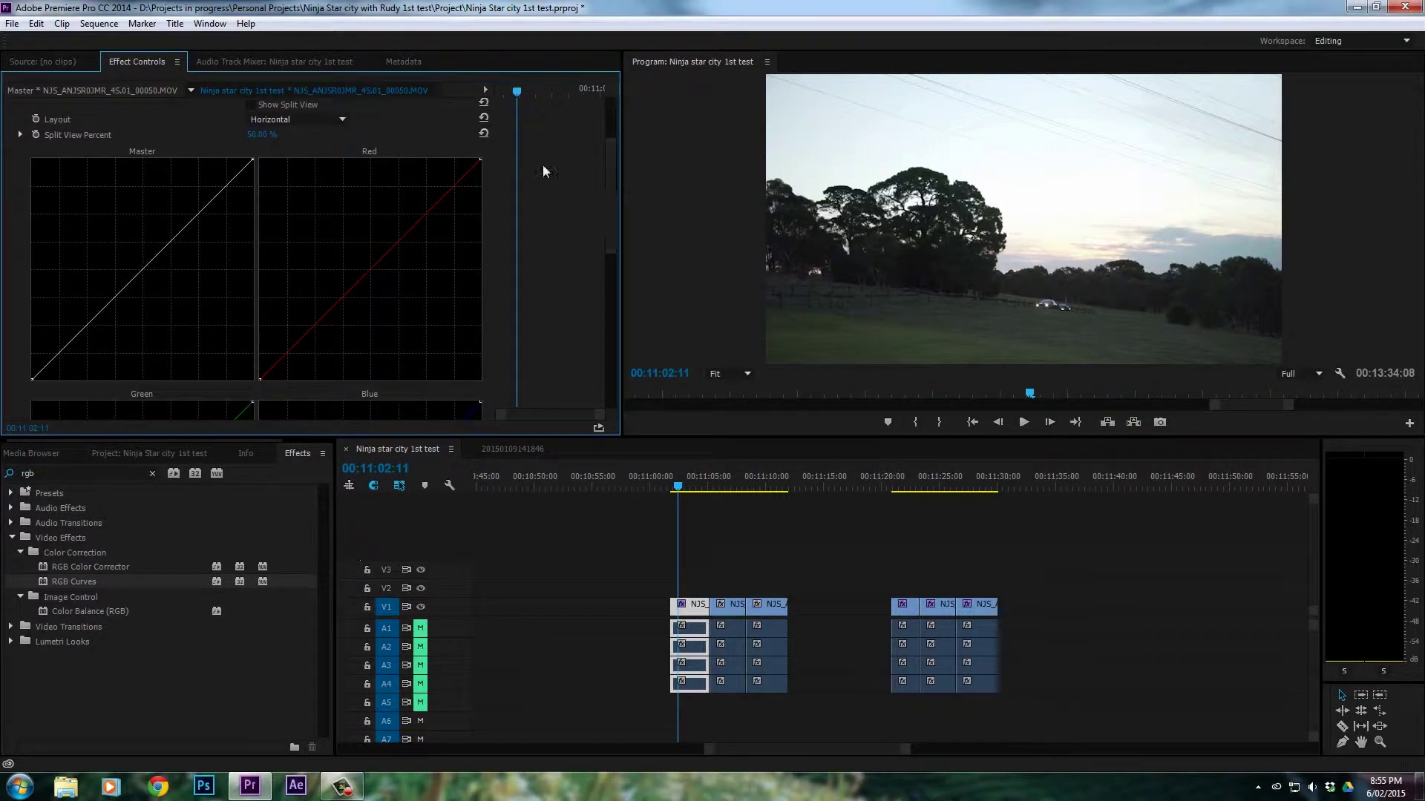
- Open the Reference Monitor for the sequence to view the RGB parade scope
{"action": "left_click", "coordinate": [201, 22]}
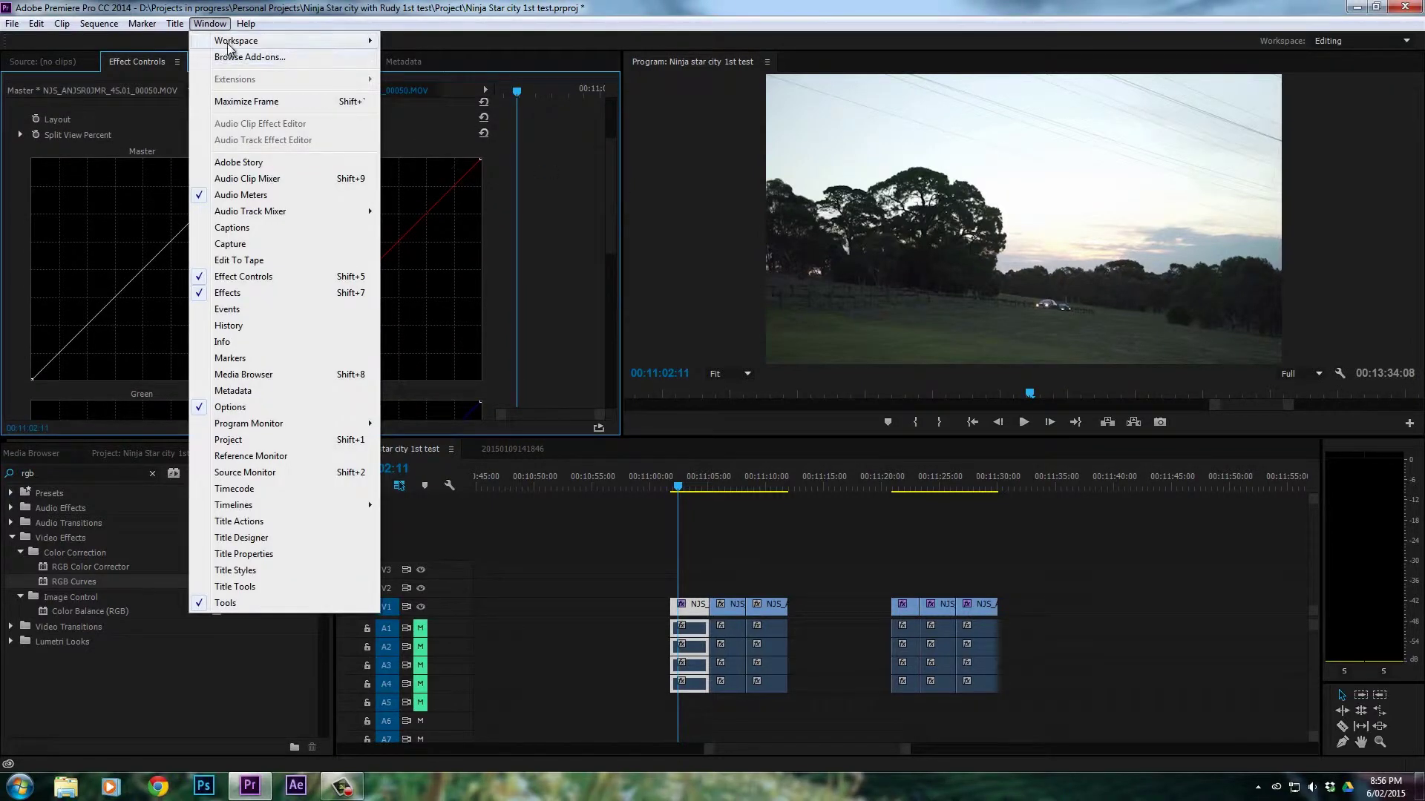
{"action": "mouse_move", "coordinate": [229, 49]}
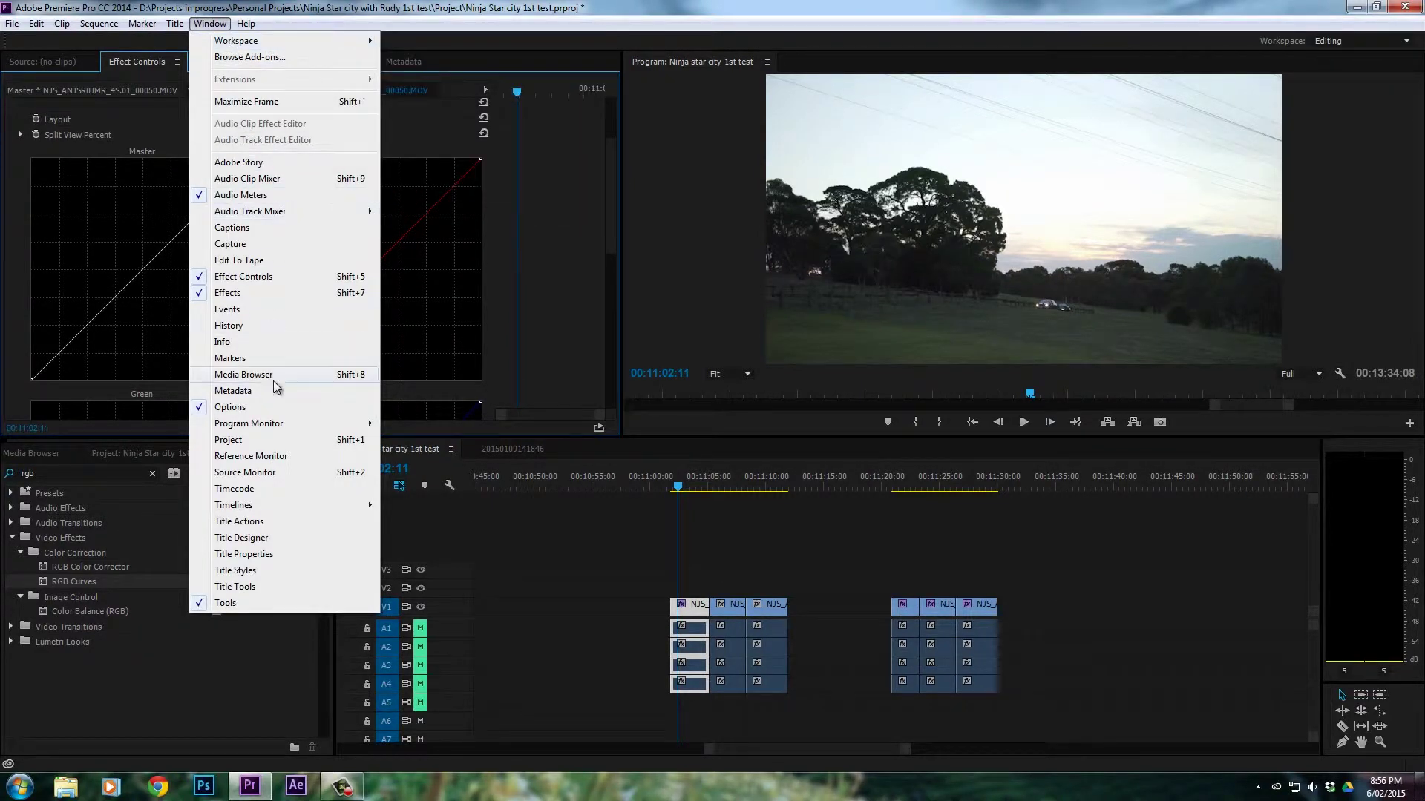
{"action": "left_click", "coordinate": [267, 457]}
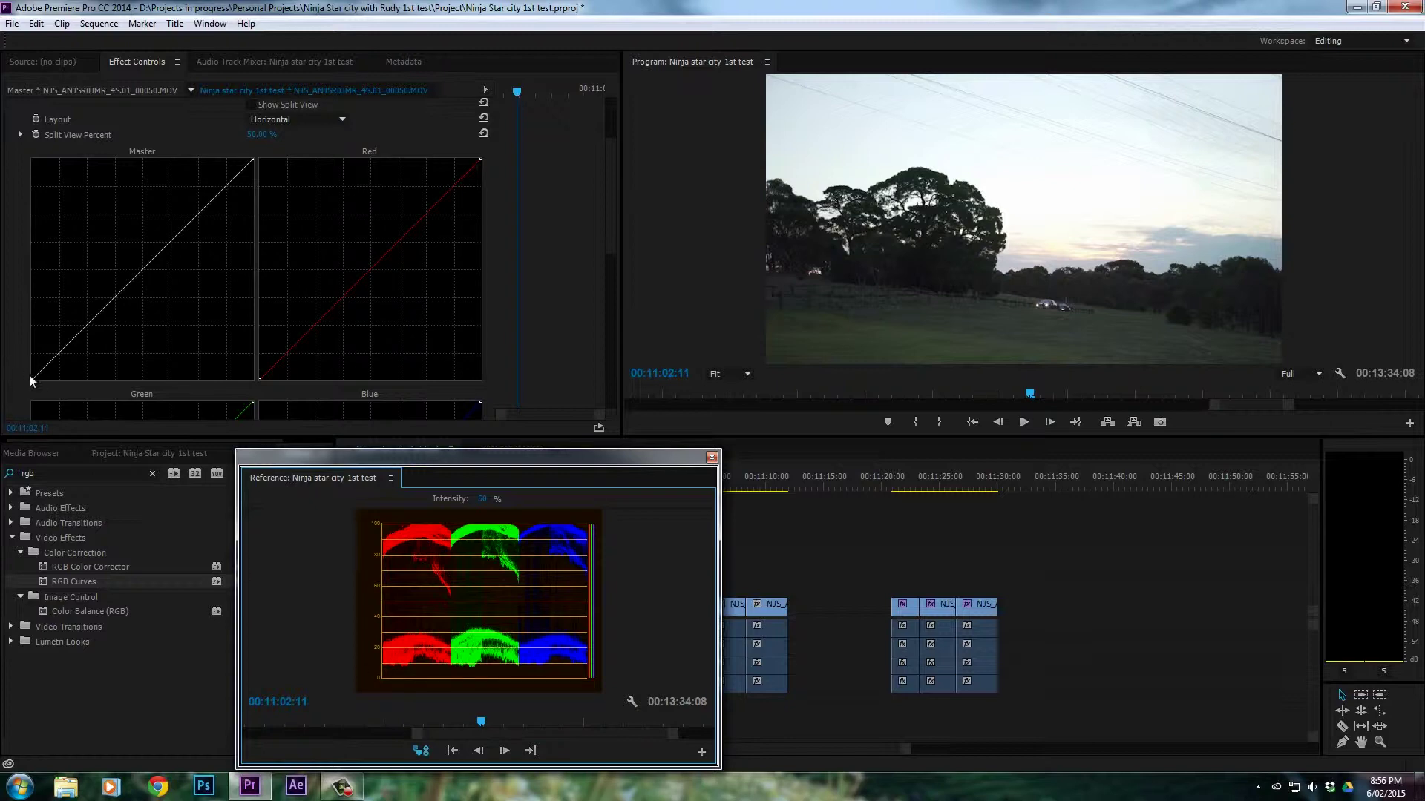
- Shape the Master curve by moving the black point inward, lowering the white point and slightly lifting the upper midtones
{"action": "left_click_drag", "start_coordinate": [31, 380], "coordinate": [50, 393]}
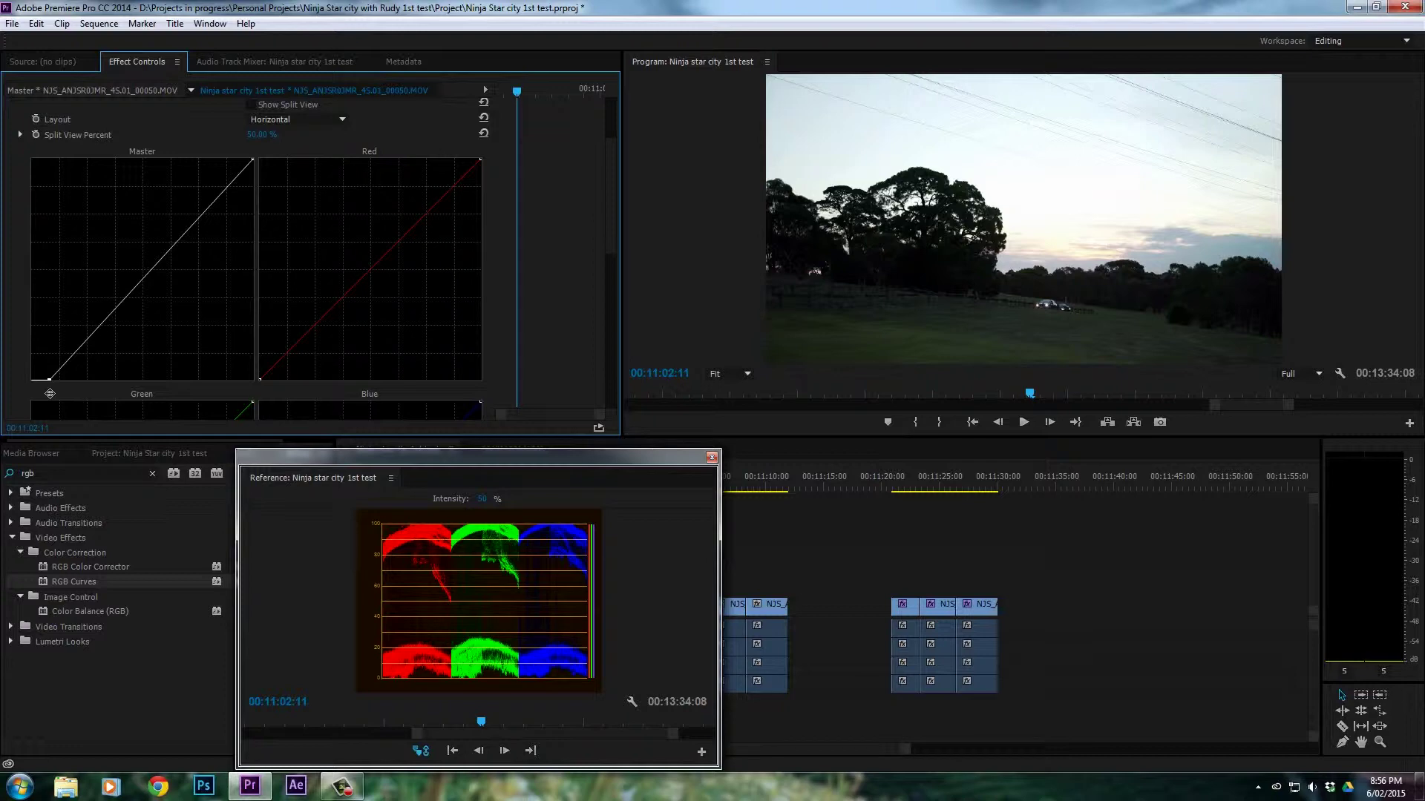
{"action": "mouse_move", "coordinate": [50, 394]}
{"action": "left_mouse_down"}
{"action": "mouse_move", "coordinate": [92, 420]}
{"action": "mouse_move", "coordinate": [2, 419]}
{"action": "mouse_move", "coordinate": [49, 397]}
{"action": "left_mouse_up"}
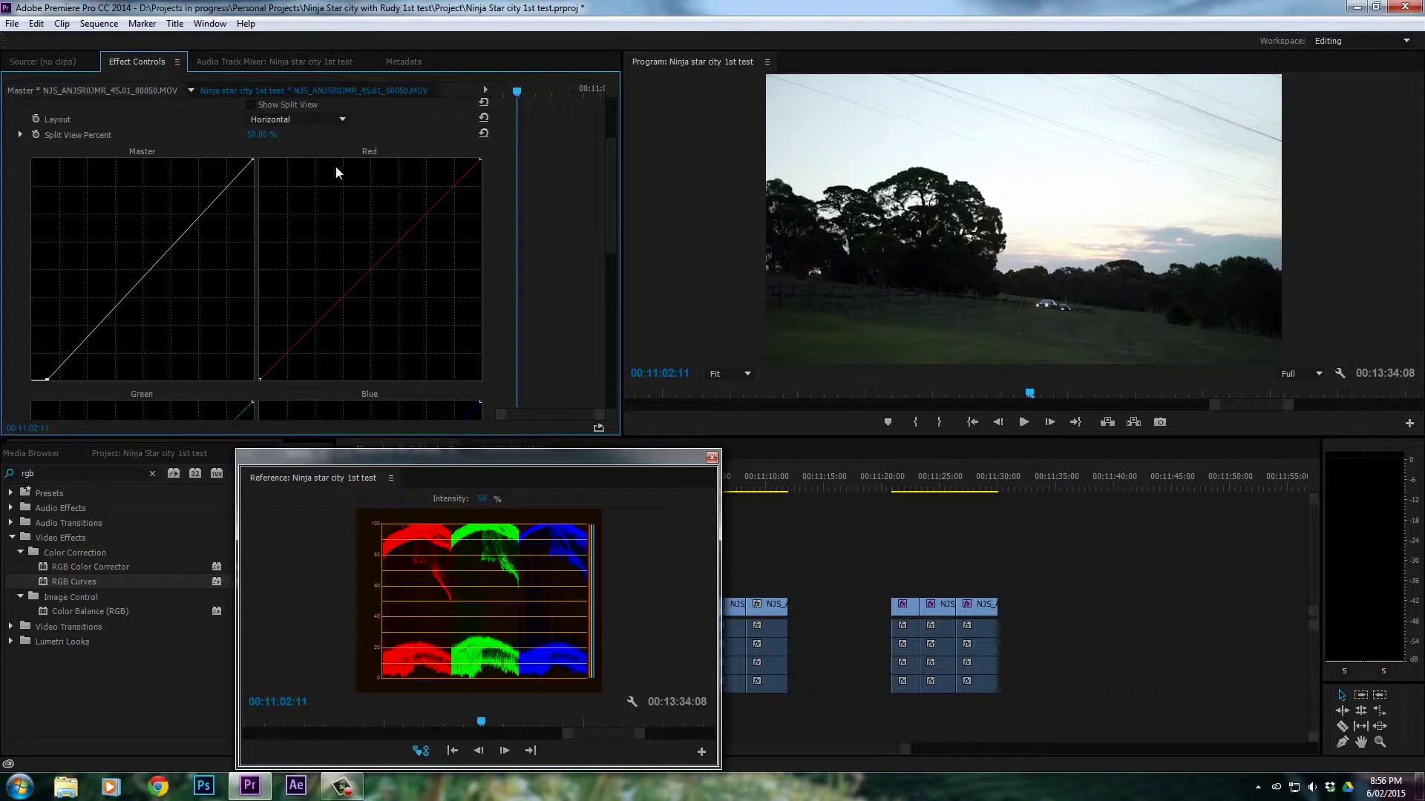
{"action": "left_click_drag", "start_coordinate": [255, 157], "coordinate": [267, 181]}
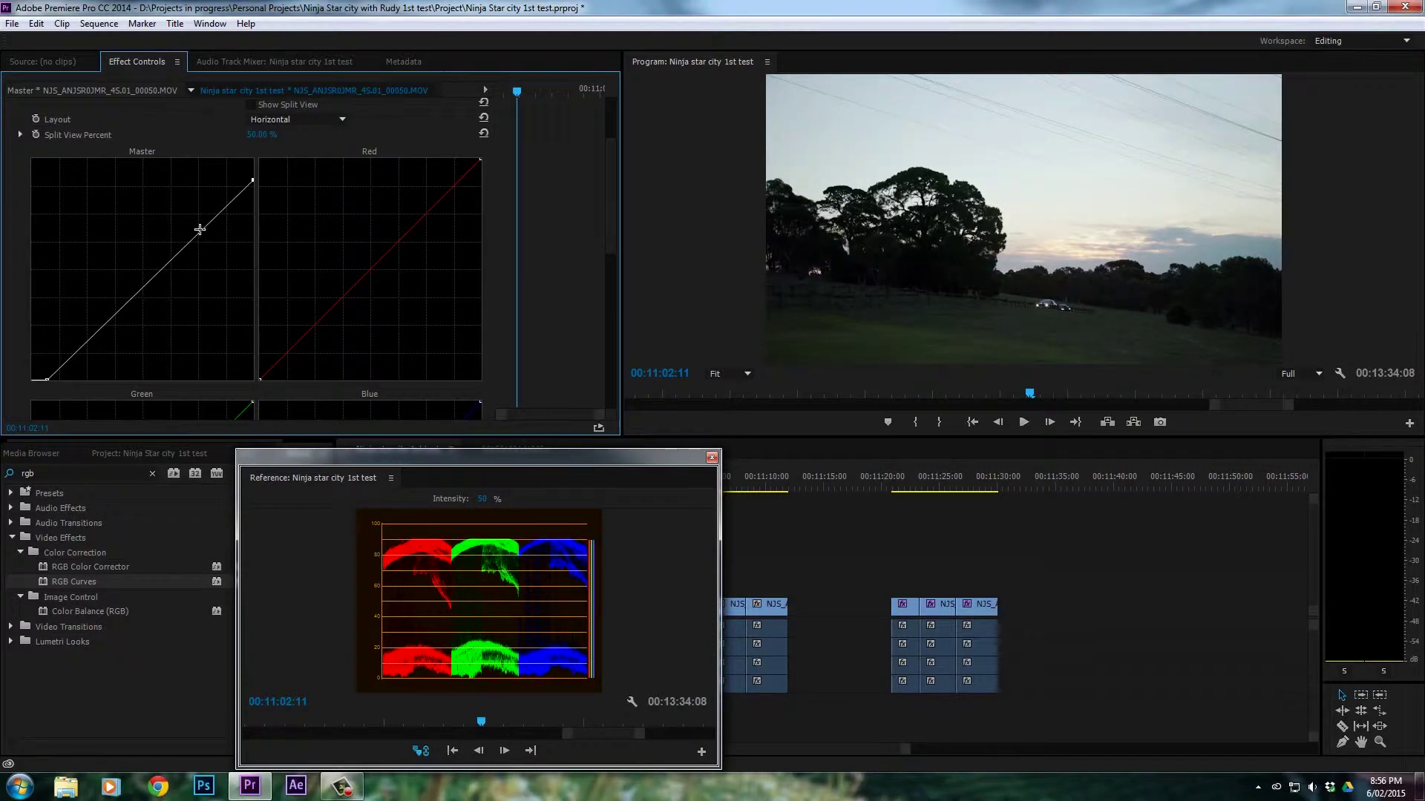
{"action": "left_click_drag", "start_coordinate": [200, 229], "coordinate": [197, 229]}
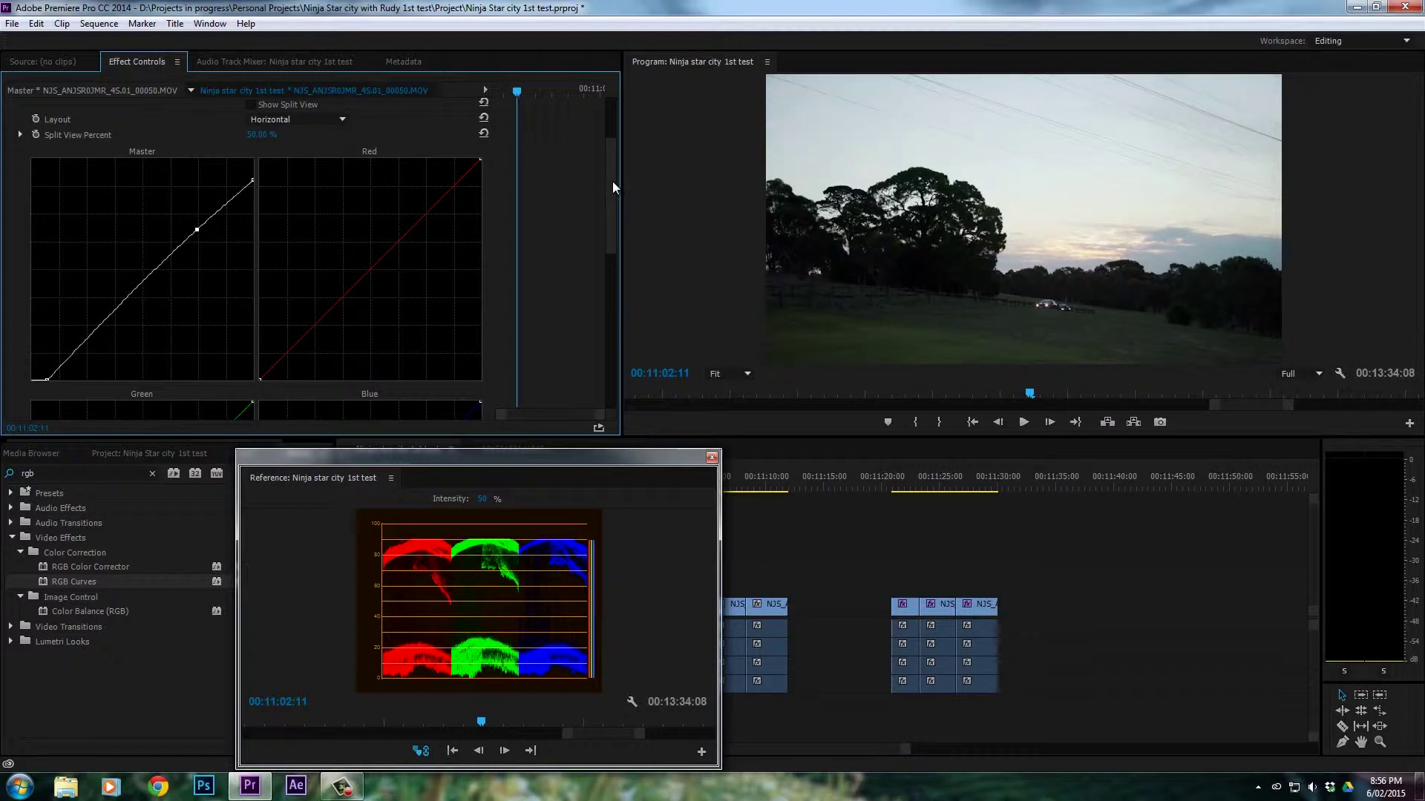
- Switch the RGB Curves effect off and back on to compare the graded and original image
{"action": "left_click_drag", "start_coordinate": [607, 197], "coordinate": [607, 157]}
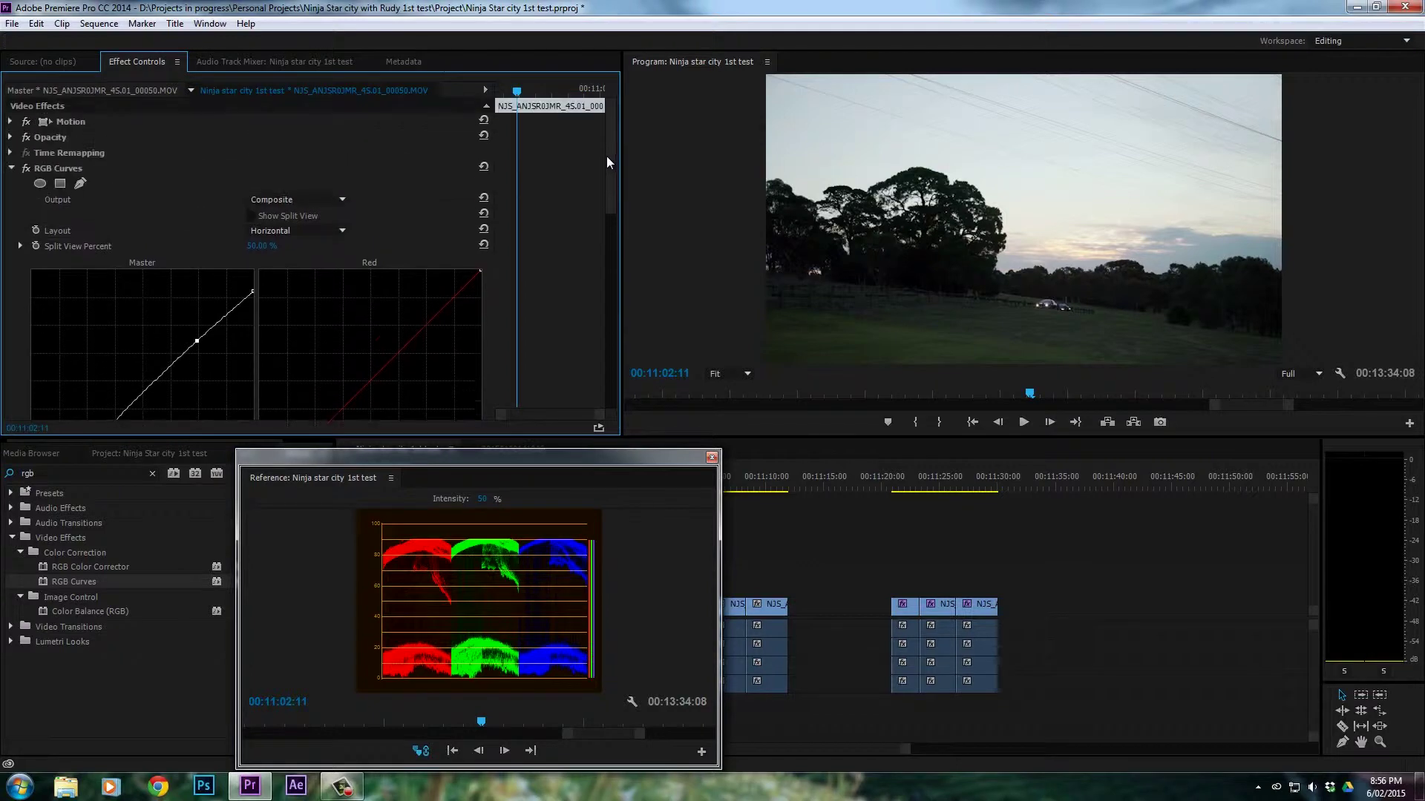
{"action": "left_click", "coordinate": [25, 169]}
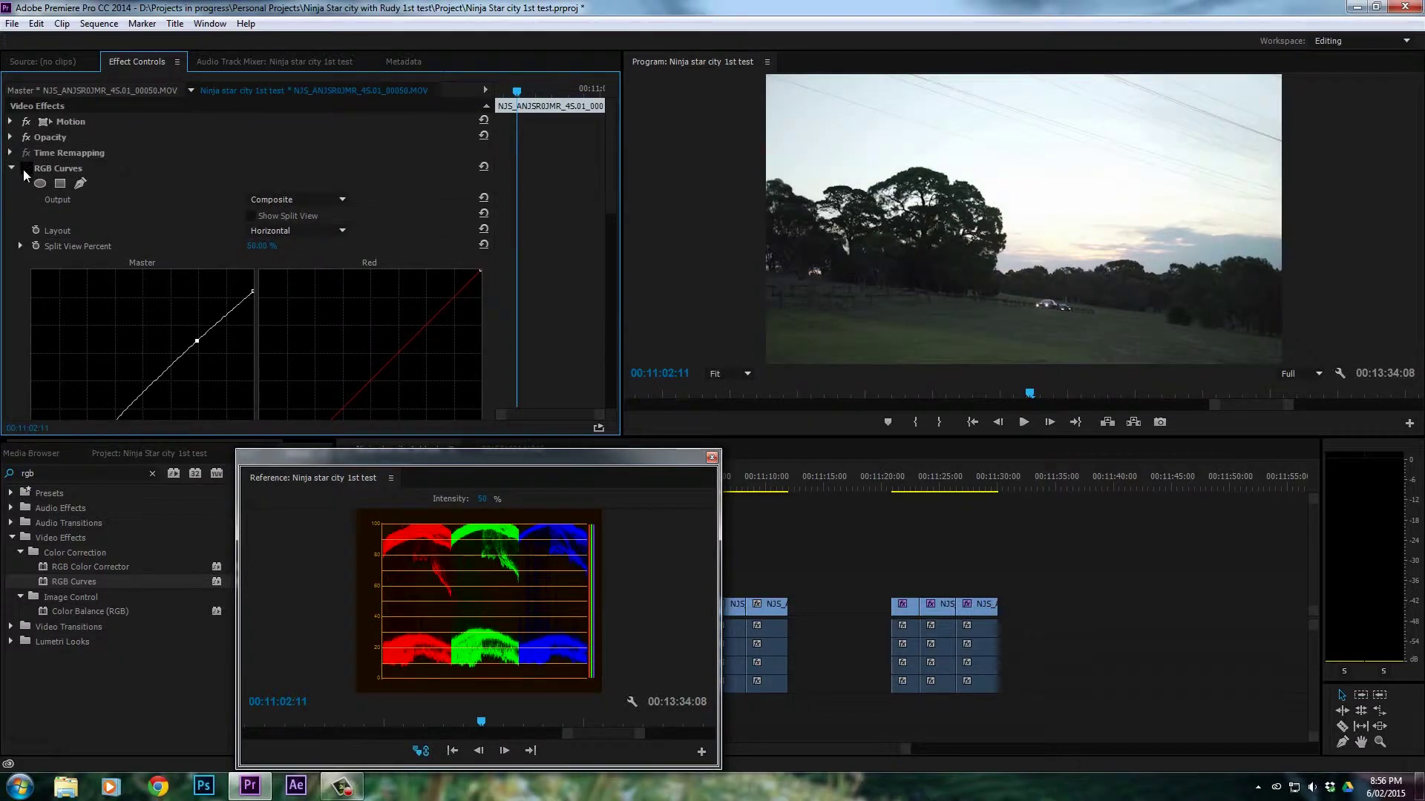
{"action": "left_click", "coordinate": [26, 169]}
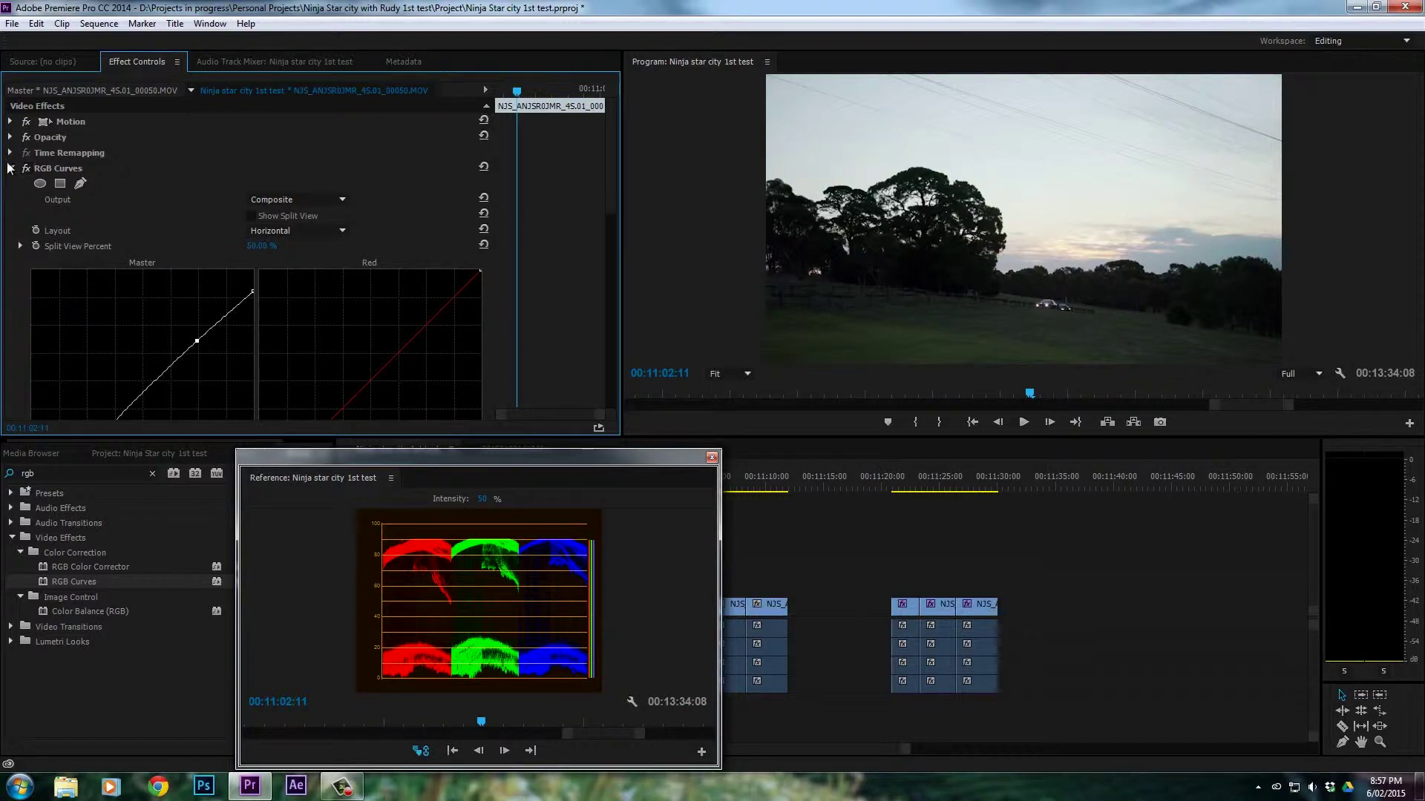
- Collapse the first RGB Curves effect and add a second one to the clip with a rectangular mask
{"action": "left_click", "coordinate": [9, 169]}
{"action": "left_click", "coordinate": [9, 169]}
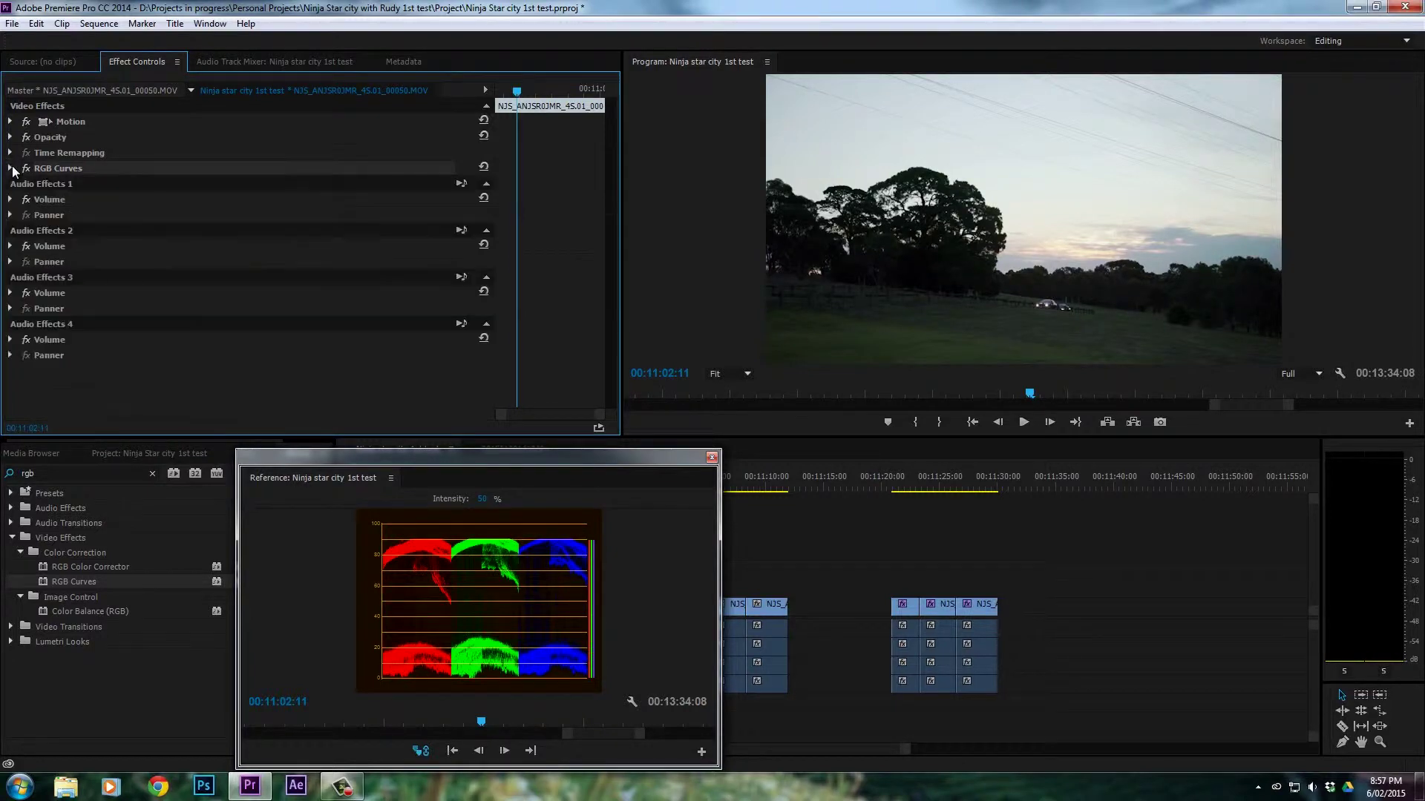
{"action": "double_click", "coordinate": [83, 583]}
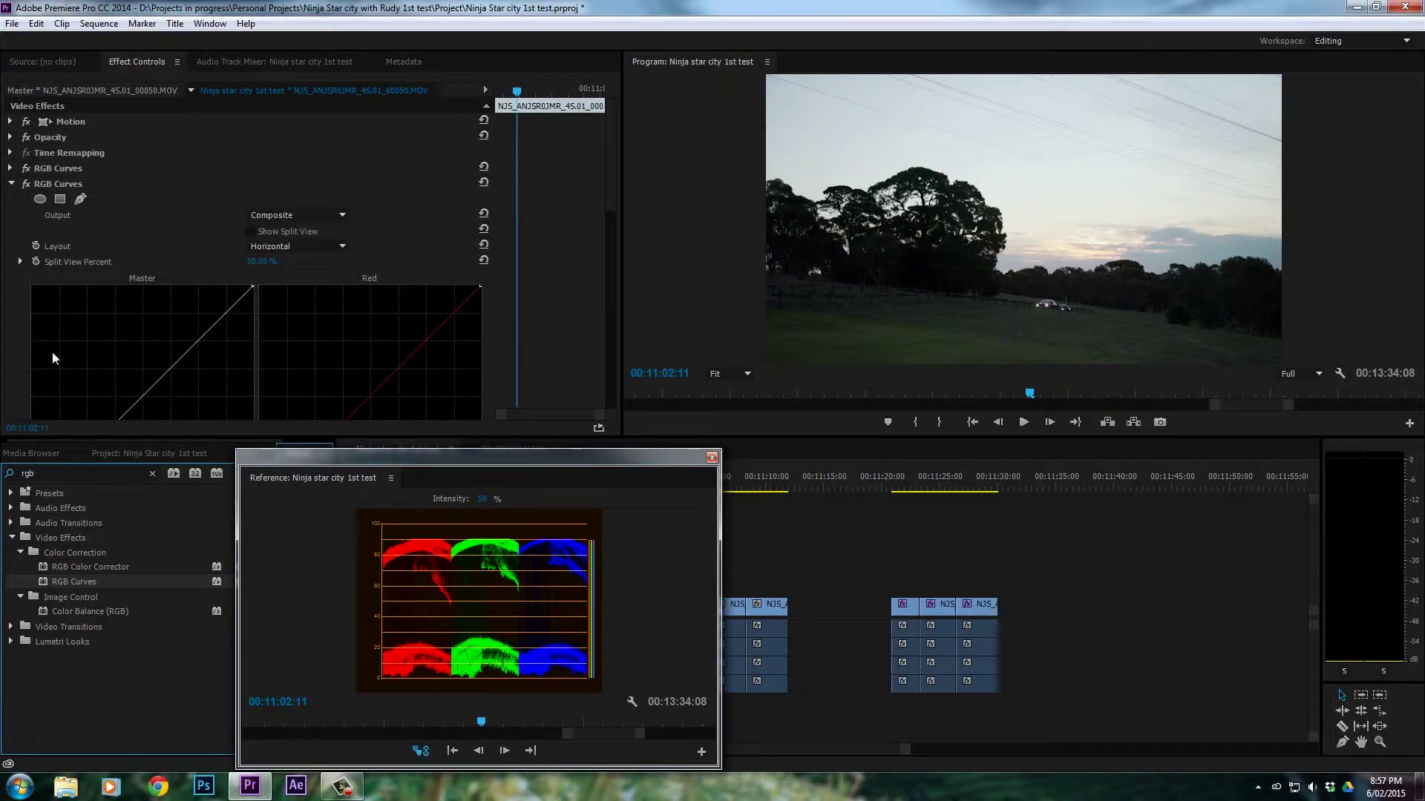
{"action": "left_click", "coordinate": [60, 199]}
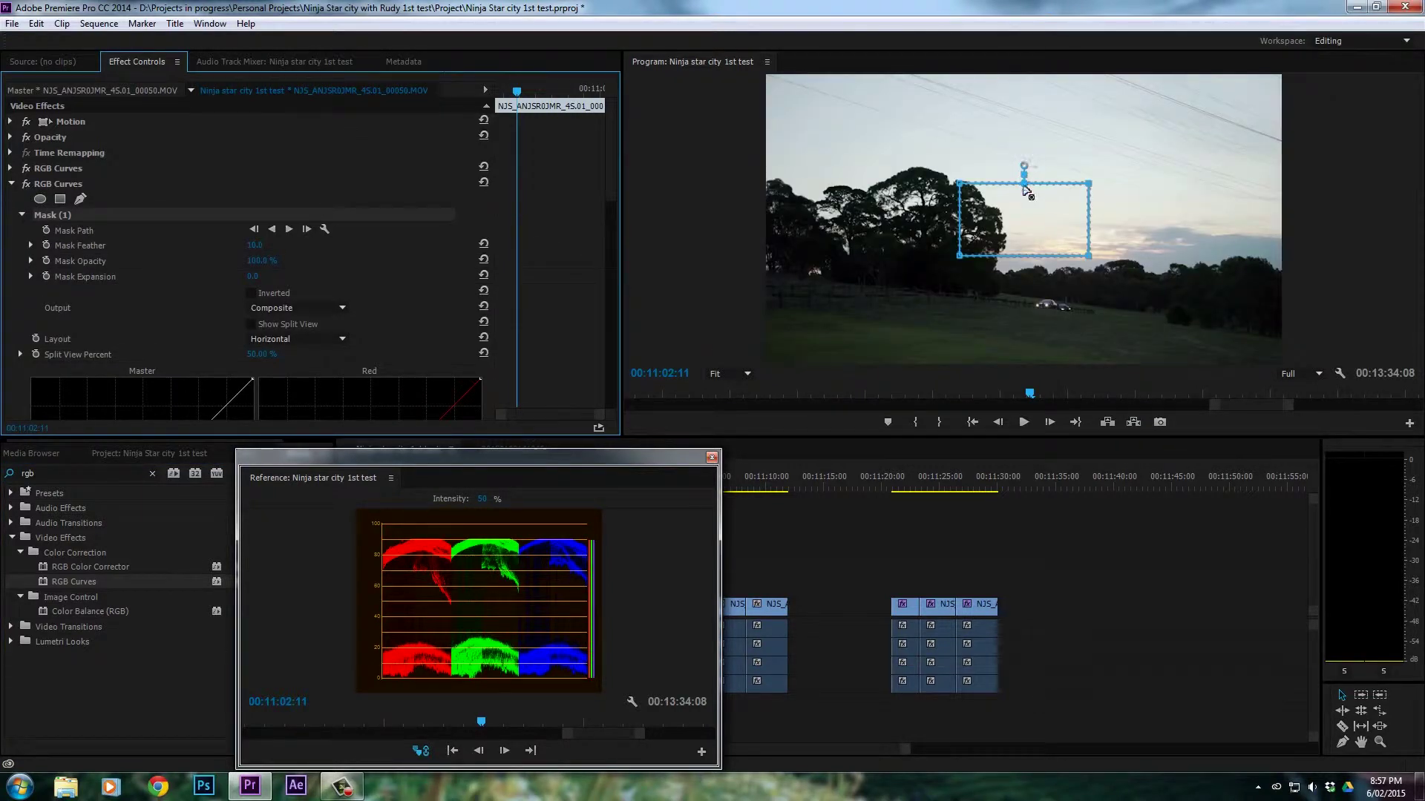
- Set the mask's feather to 475.2 and expansion to 118.4, and enlarge and raise it to cover the sky
{"action": "left_click_drag", "start_coordinate": [1024, 183], "coordinate": [1023, 326]}
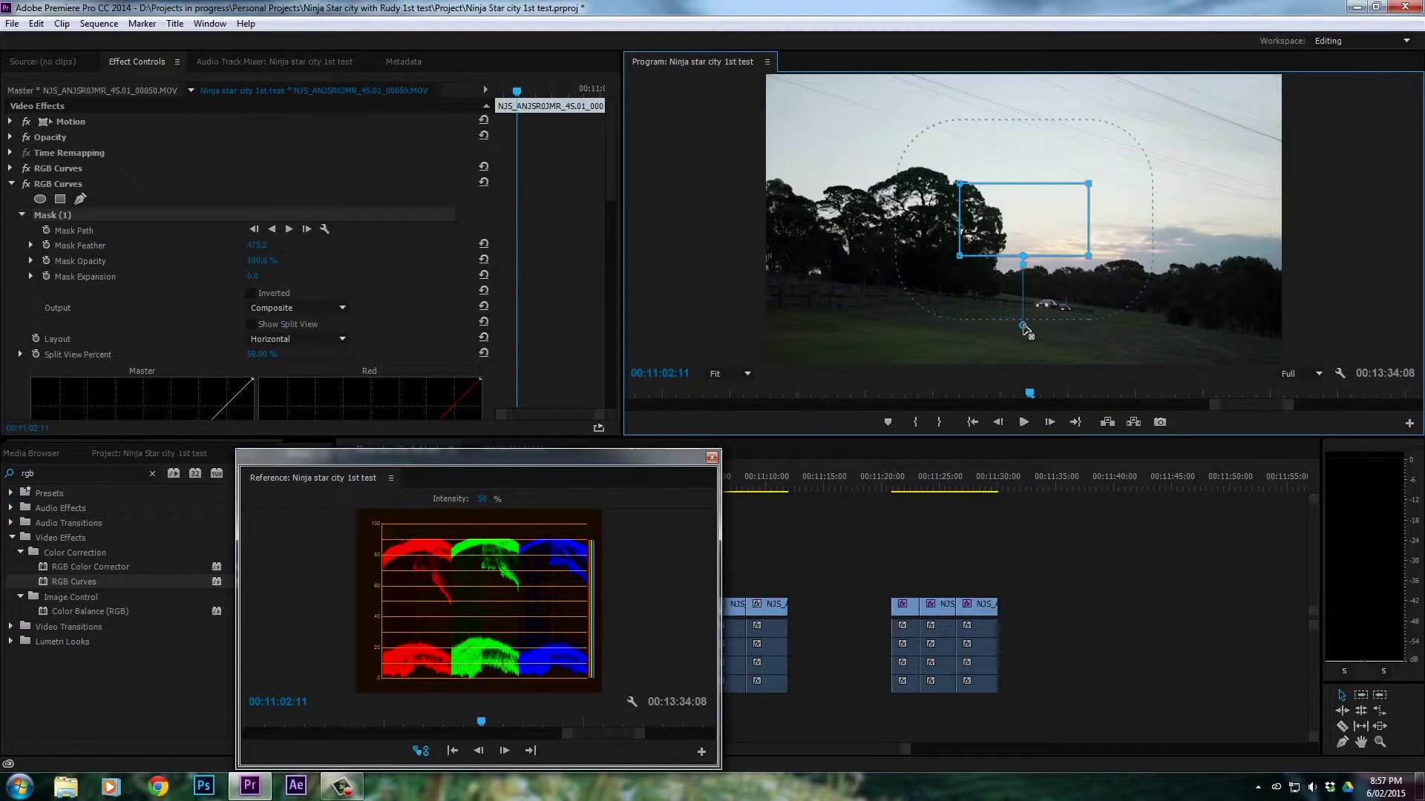
{"action": "left_click_drag", "start_coordinate": [1022, 264], "coordinate": [1048, 280]}
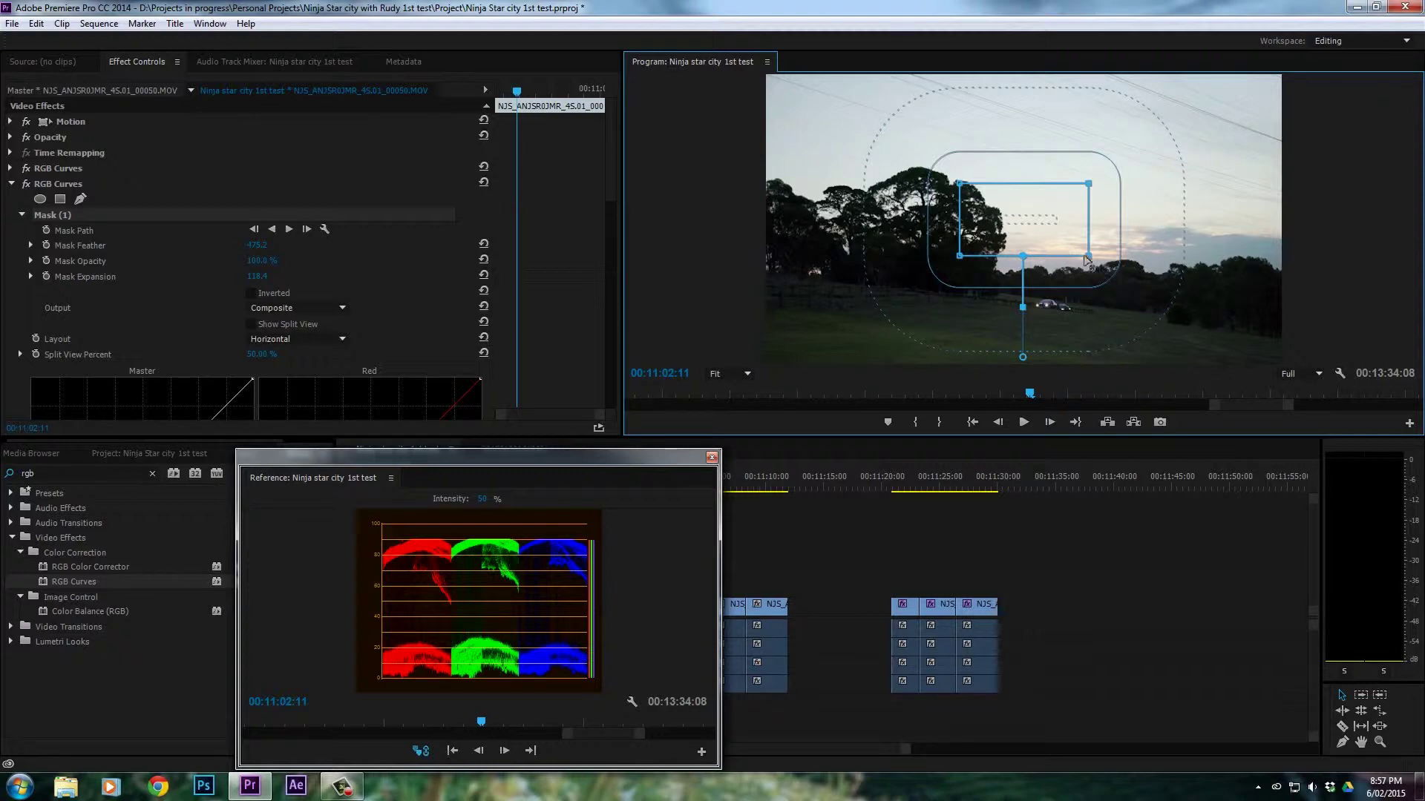
{"action": "left_click_drag", "start_coordinate": [1079, 257], "coordinate": [1297, 393]}
{"action": "left_click_drag", "start_coordinate": [1135, 265], "coordinate": [1139, 175]}
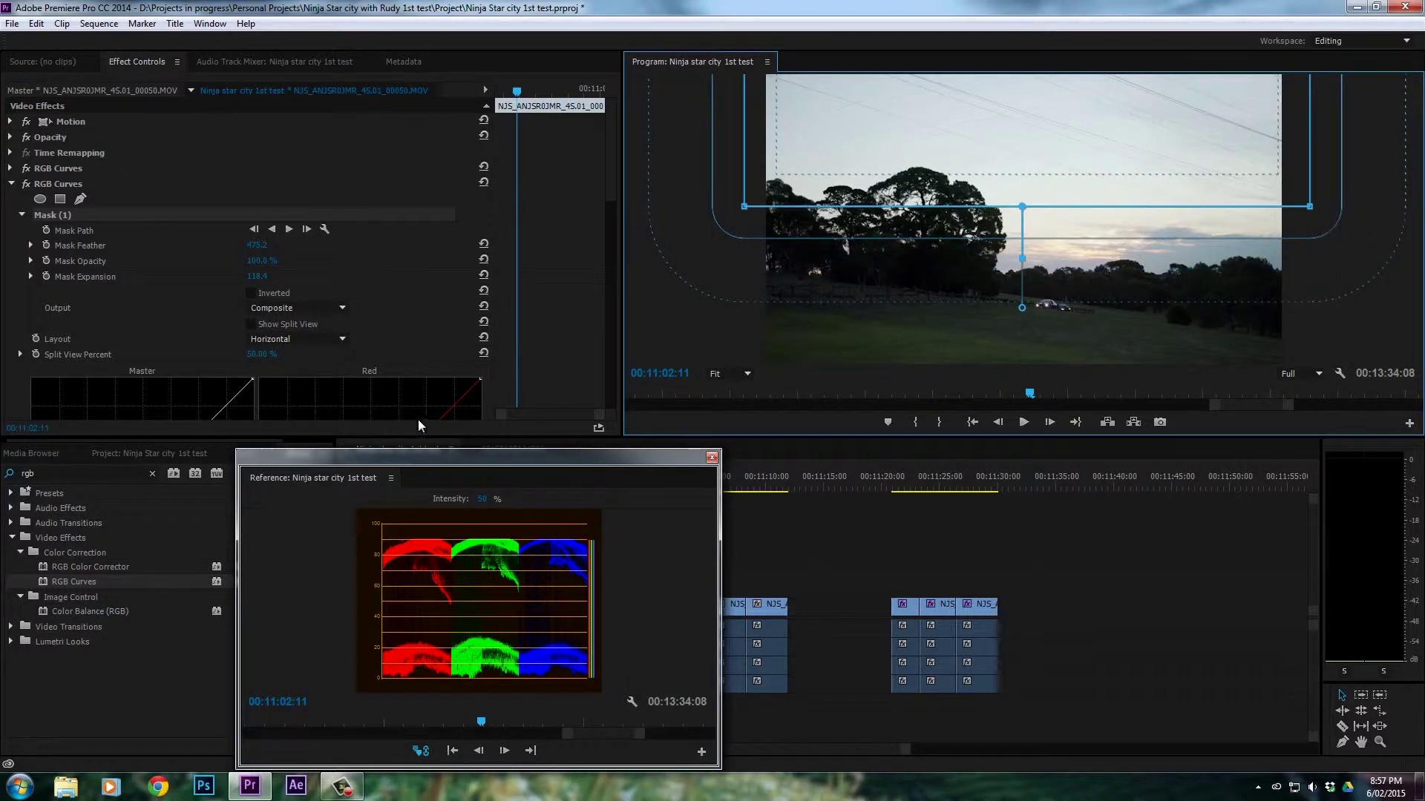
- Darken the masked sky by pulling the Master curve's midtones down and raise its Red curve's midtones
{"action": "left_click_drag", "start_coordinate": [607, 178], "coordinate": [611, 243]}
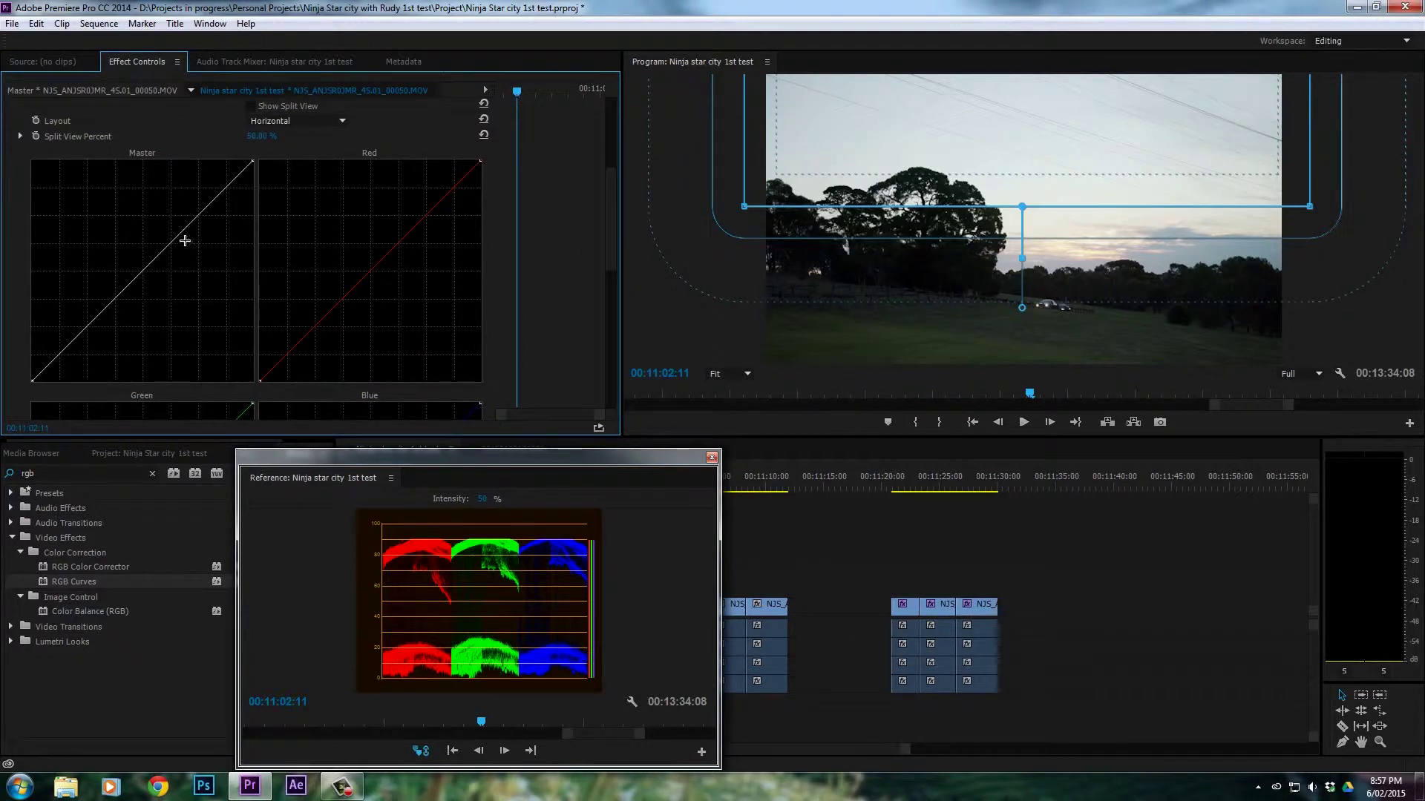
{"action": "left_click_drag", "start_coordinate": [182, 239], "coordinate": [193, 250]}
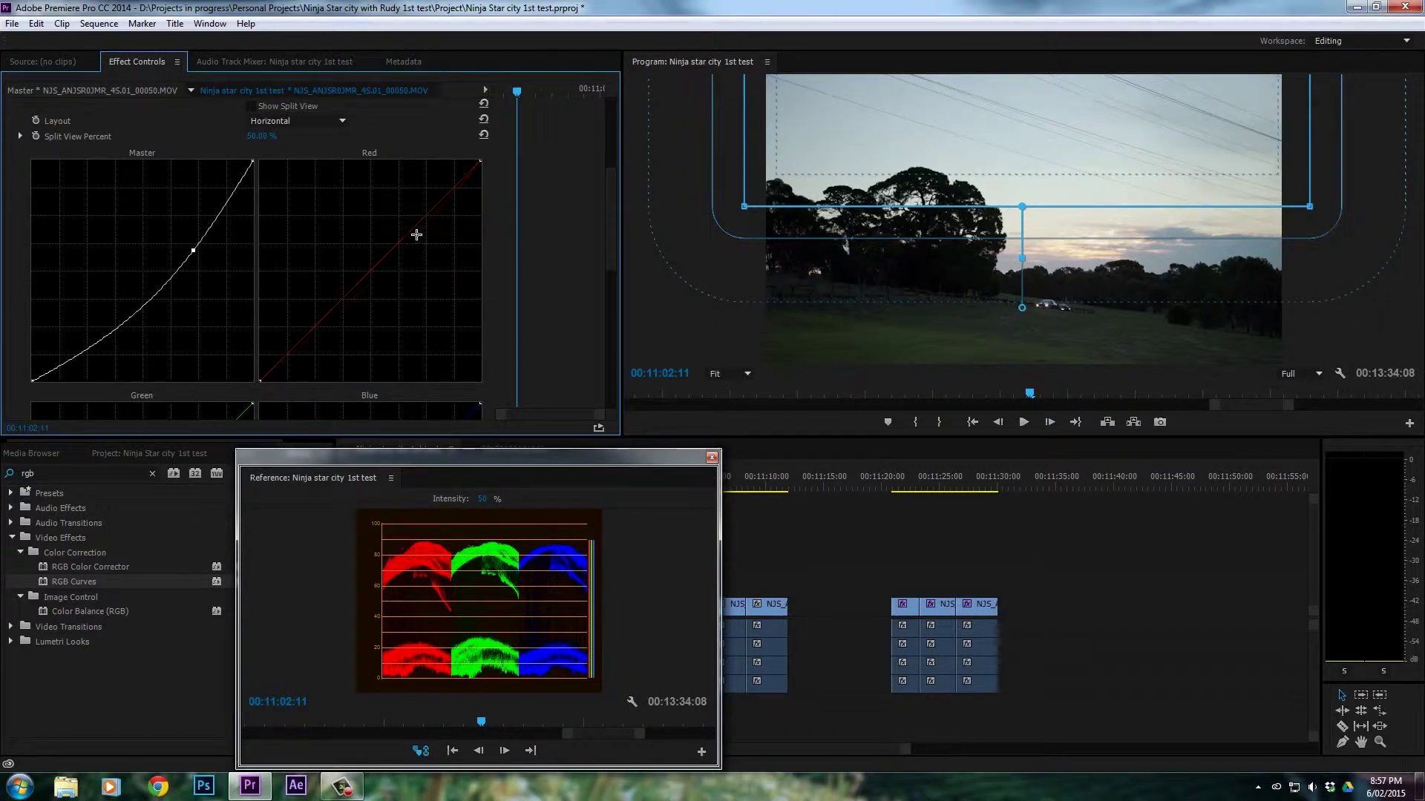
{"action": "left_click_drag", "start_coordinate": [416, 234], "coordinate": [396, 219]}
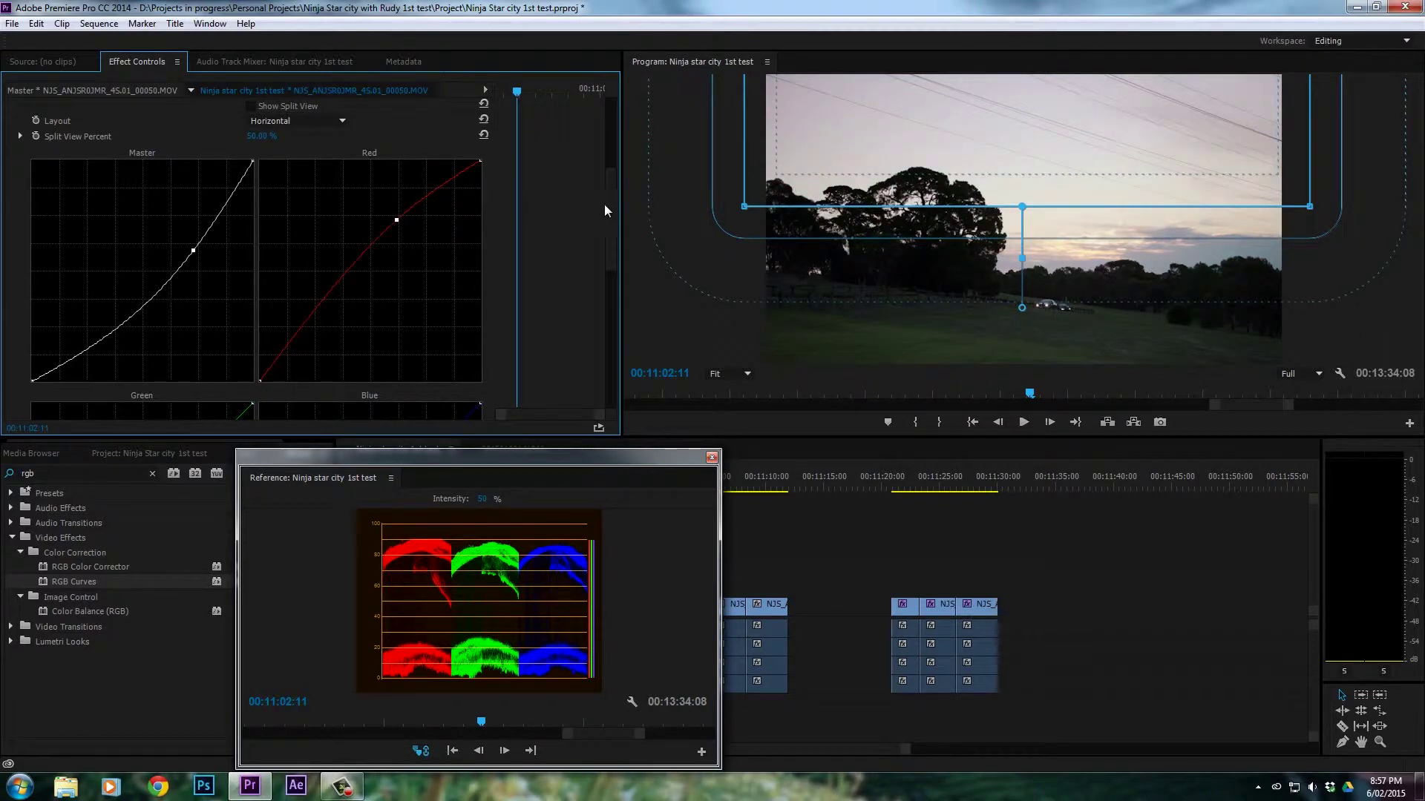
- Pull the Green curve's midtones down and the Blue curve's slightly down to tint the sky pink
{"action": "scroll", "coordinate": [607, 207], "scroll_direction": "down", "scroll_amount": 5}
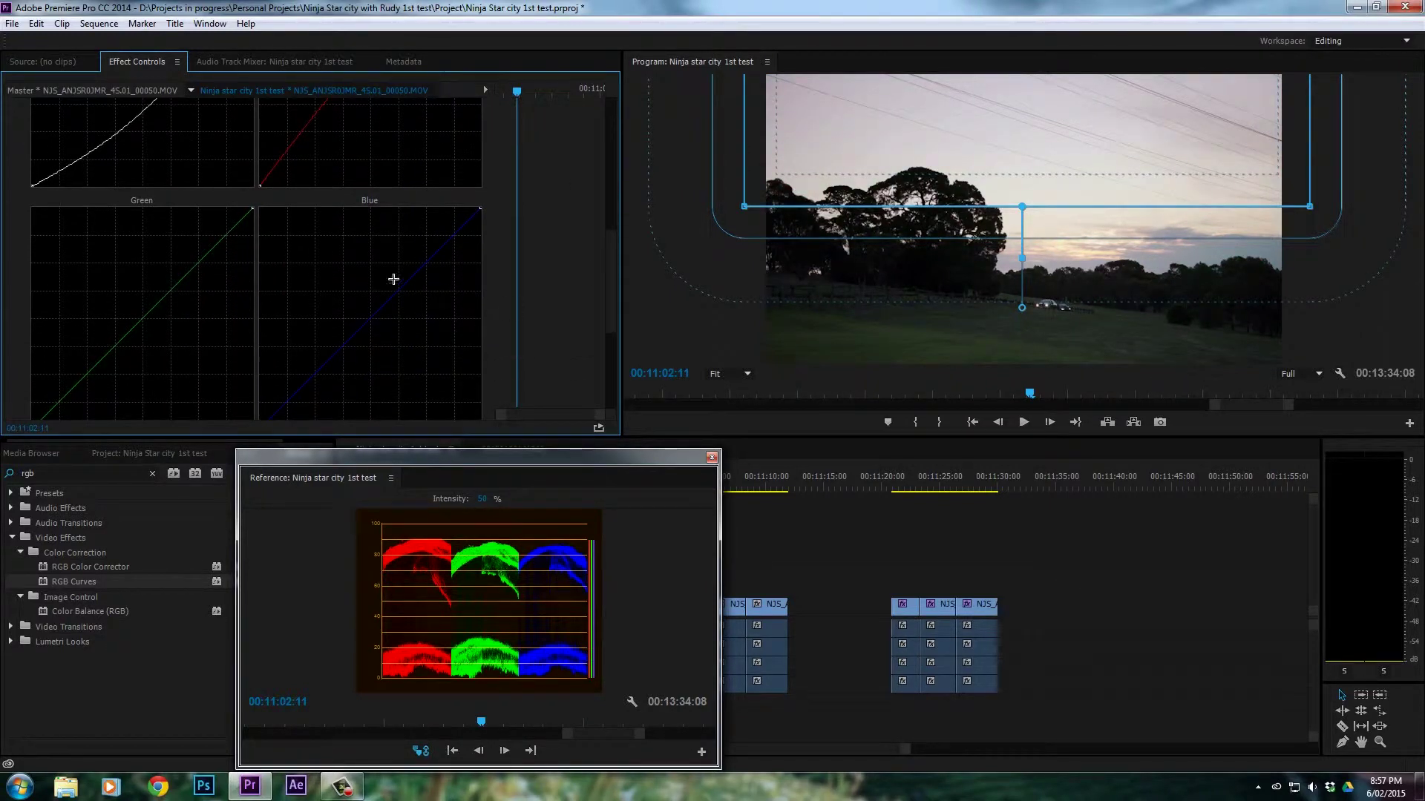
{"action": "left_click_drag", "start_coordinate": [410, 290], "coordinate": [414, 293]}
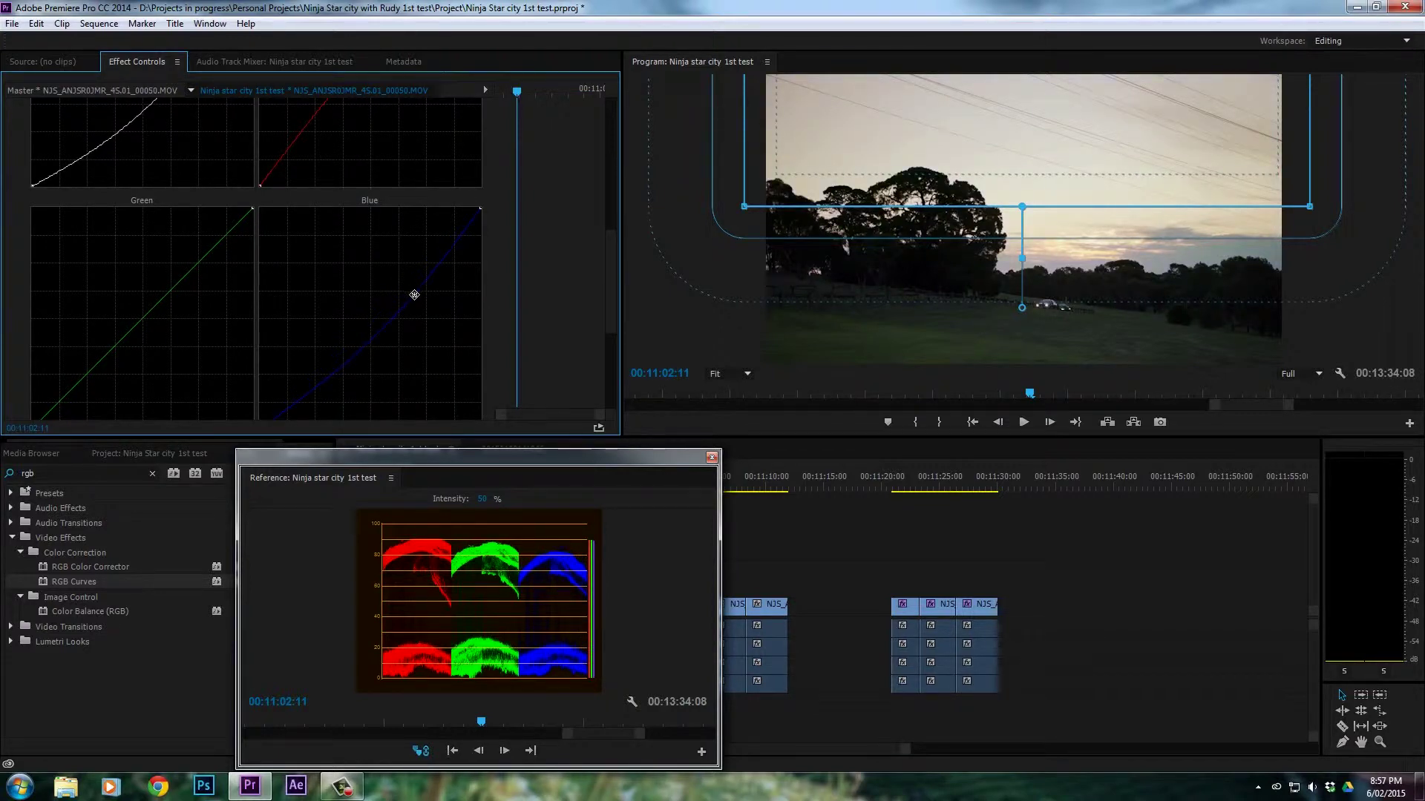
{"action": "mouse_move", "coordinate": [414, 295]}
{"action": "left_mouse_down"}
{"action": "mouse_move", "coordinate": [446, 329]}
{"action": "mouse_move", "coordinate": [402, 307]}
{"action": "left_mouse_up"}
{"action": "left_click_drag", "start_coordinate": [190, 269], "coordinate": [197, 283]}
{"action": "mouse_move", "coordinate": [404, 303]}
{"action": "left_mouse_down"}
{"action": "mouse_move", "coordinate": [381, 294]}
{"action": "mouse_move", "coordinate": [392, 305]}
{"action": "left_mouse_up"}
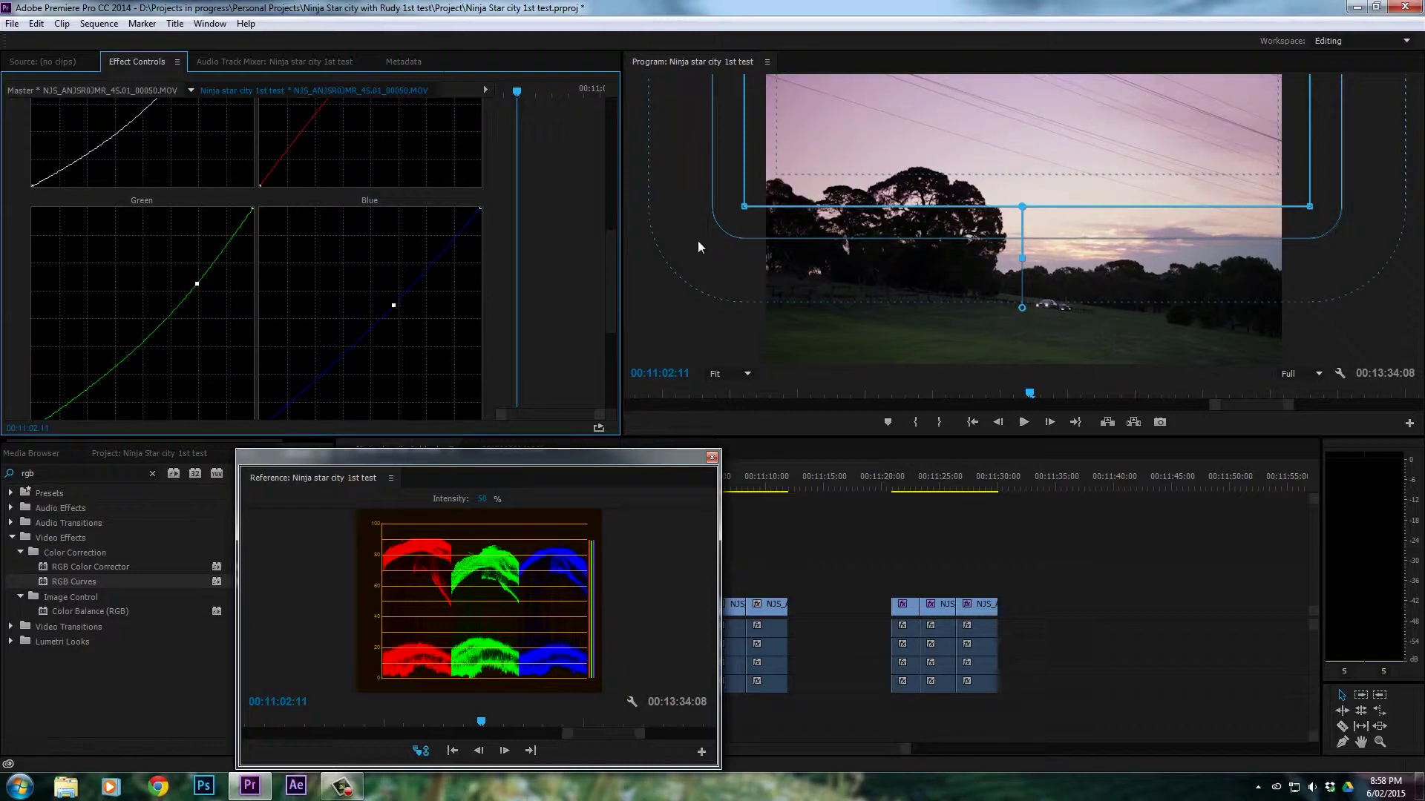
- Reduce the Red curve's lift slightly and pull the Master curve's end points out to the graph corners
{"action": "left_click_drag", "start_coordinate": [613, 273], "coordinate": [612, 178]}
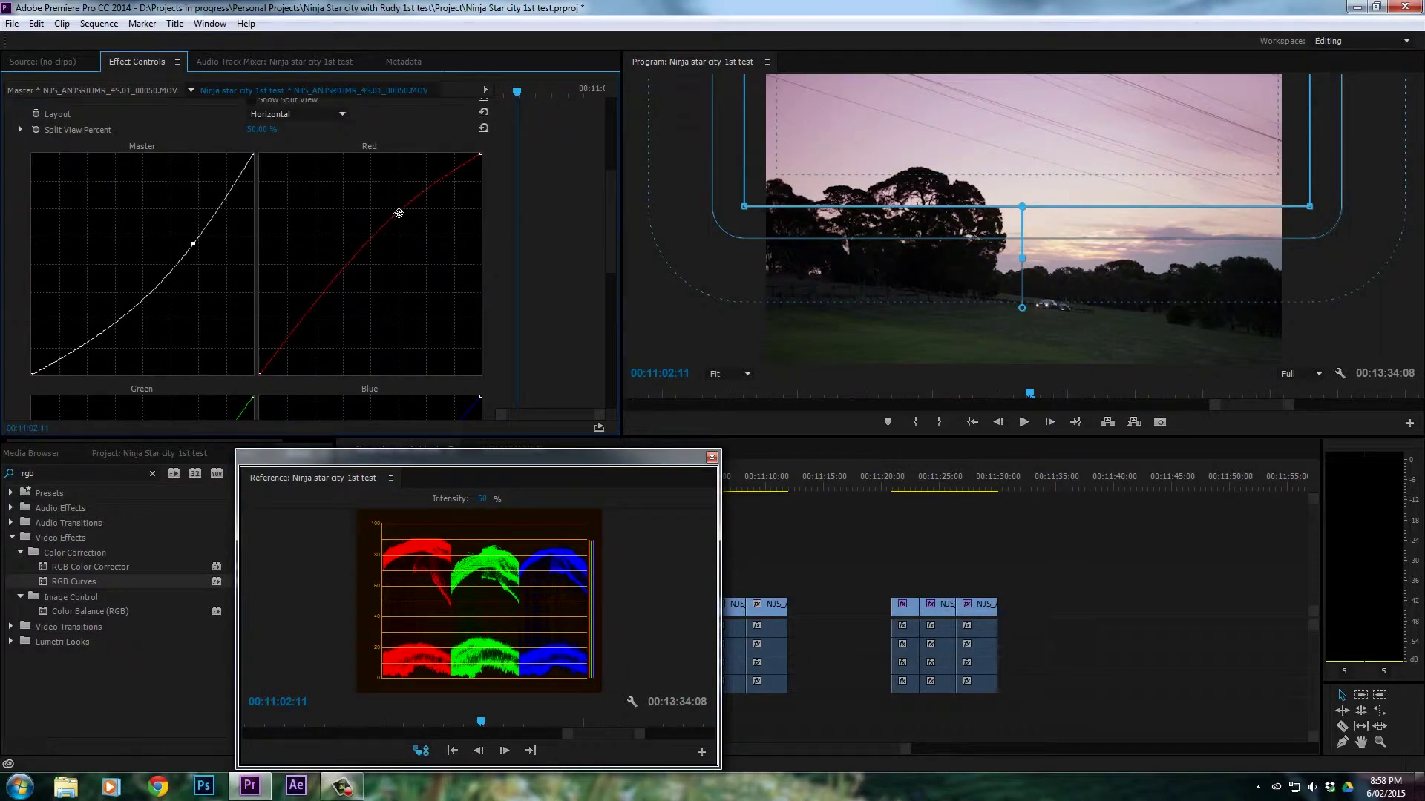
{"action": "mouse_move", "coordinate": [409, 228]}
{"action": "left_mouse_down"}
{"action": "mouse_move", "coordinate": [420, 235]}
{"action": "mouse_move", "coordinate": [390, 221]}
{"action": "left_mouse_up"}
{"action": "left_click_drag", "start_coordinate": [608, 241], "coordinate": [610, 214]}
{"action": "mouse_move", "coordinate": [254, 226]}
{"action": "left_mouse_down"}
{"action": "mouse_move", "coordinate": [260, 243]}
{"action": "mouse_move", "coordinate": [269, 213]}
{"action": "left_mouse_up"}
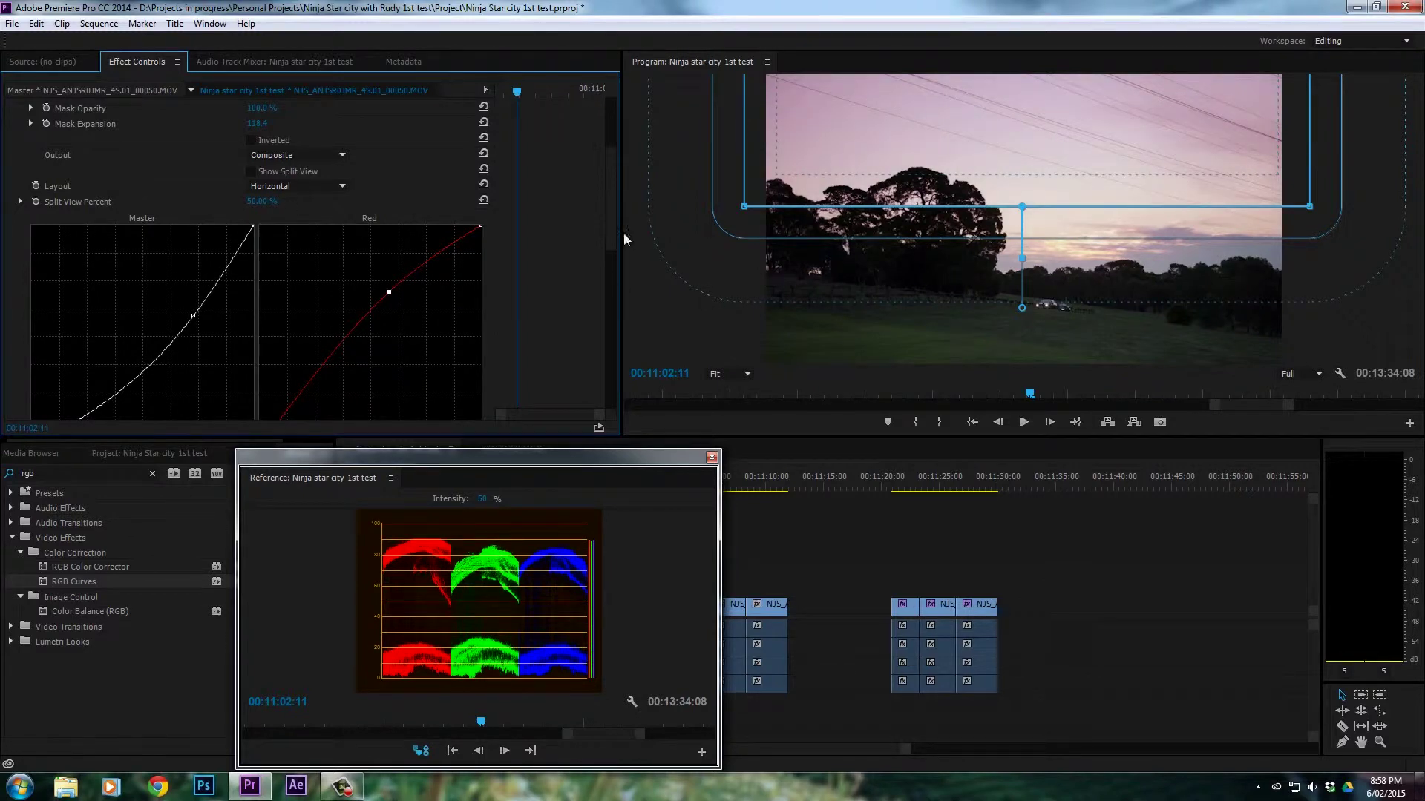
{"action": "left_click_drag", "start_coordinate": [613, 202], "coordinate": [613, 237]}
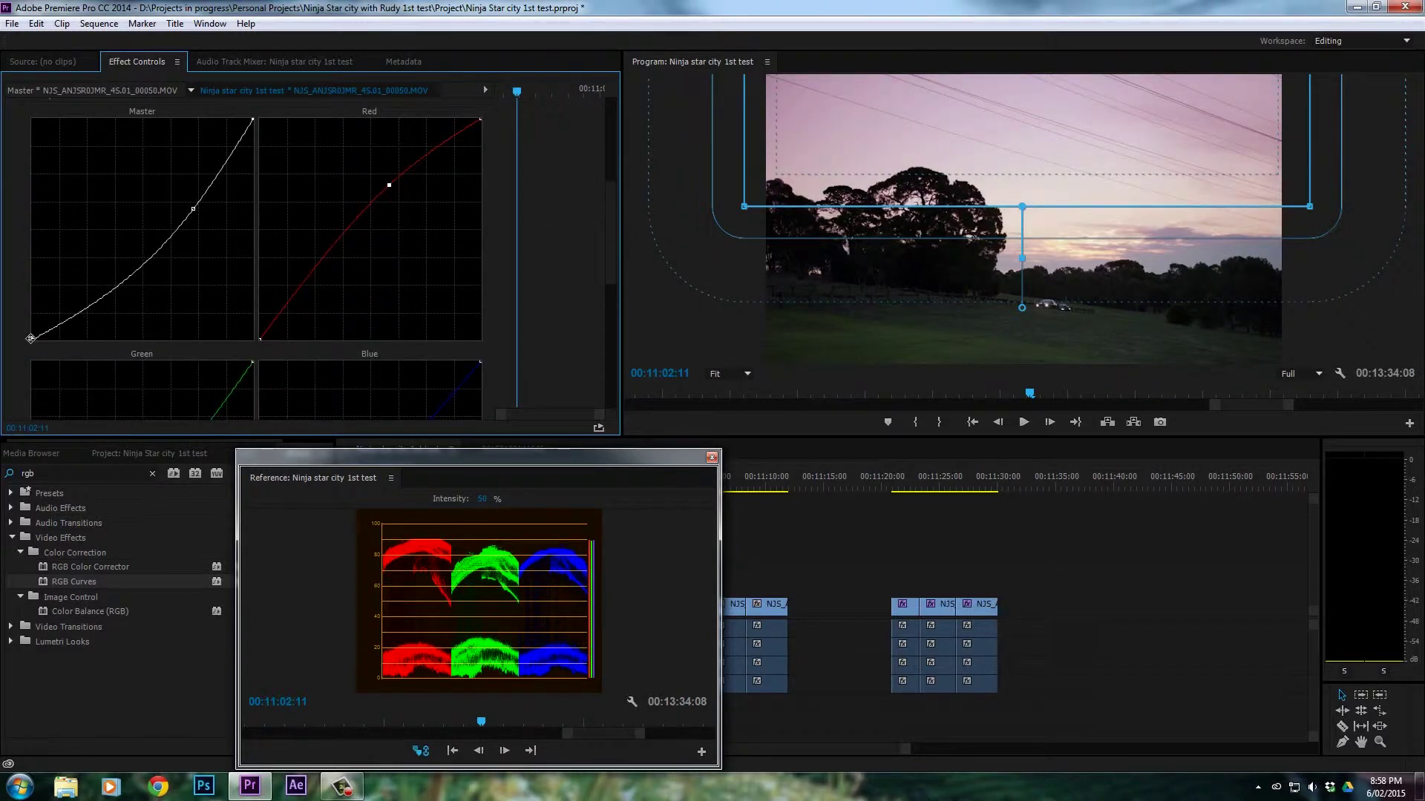
{"action": "left_click_drag", "start_coordinate": [43, 347], "coordinate": [3, 359]}
- Collapse the second RGB Curves effect and save the project
{"action": "scroll", "coordinate": [613, 175], "scroll_direction": "up", "scroll_amount": 5}
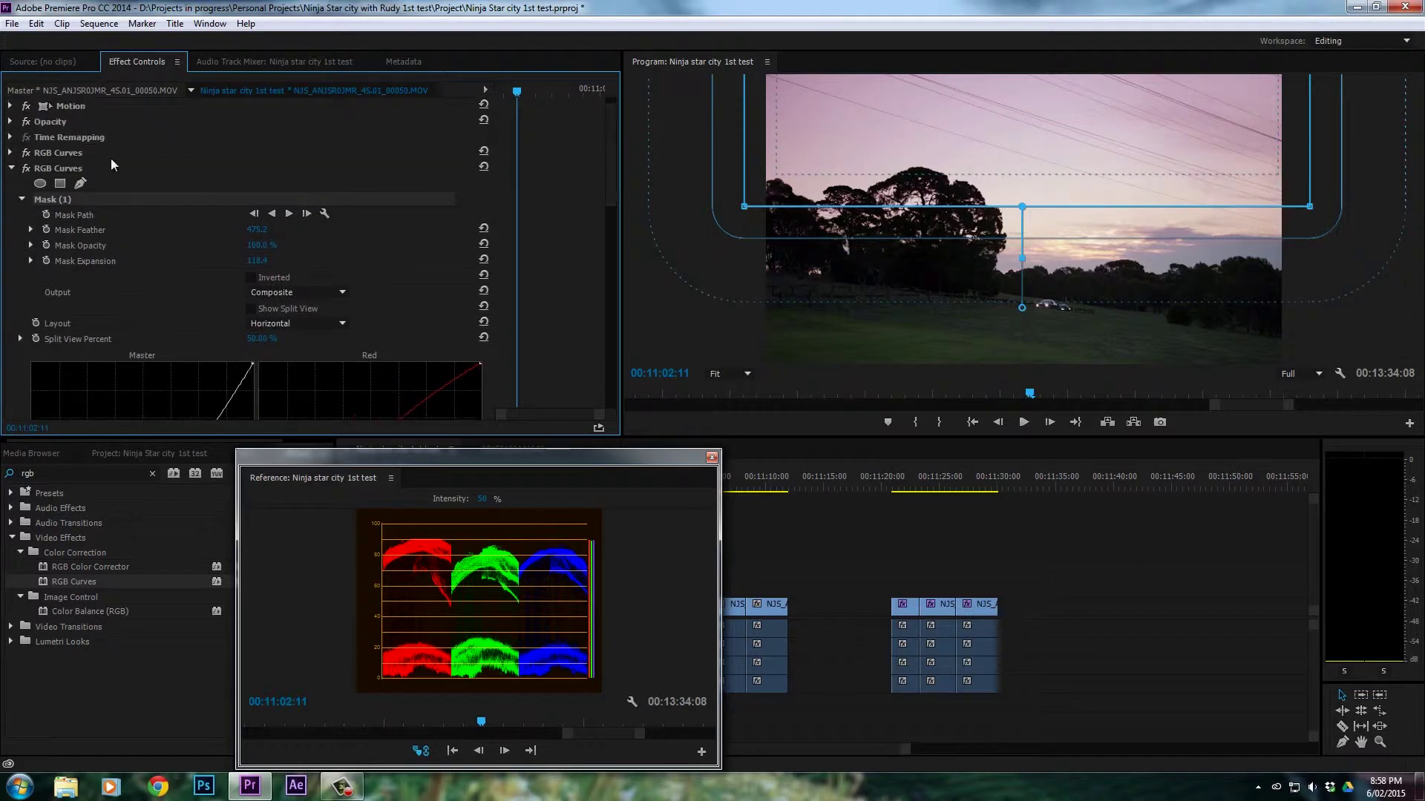
{"action": "left_click", "coordinate": [12, 169]}
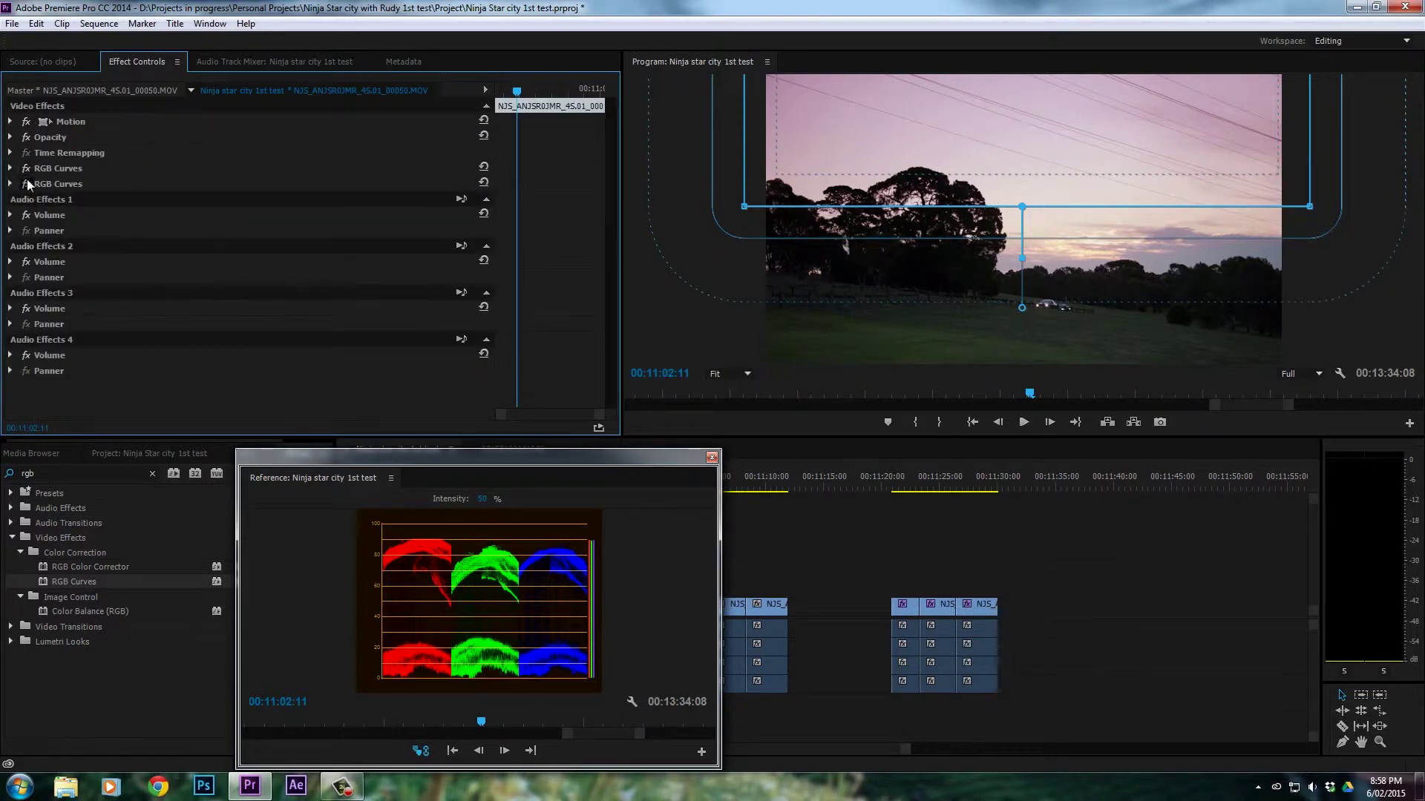
{"action": "left_click", "coordinate": [656, 306]}
{"action": "key", "text": "ctrl+s"}
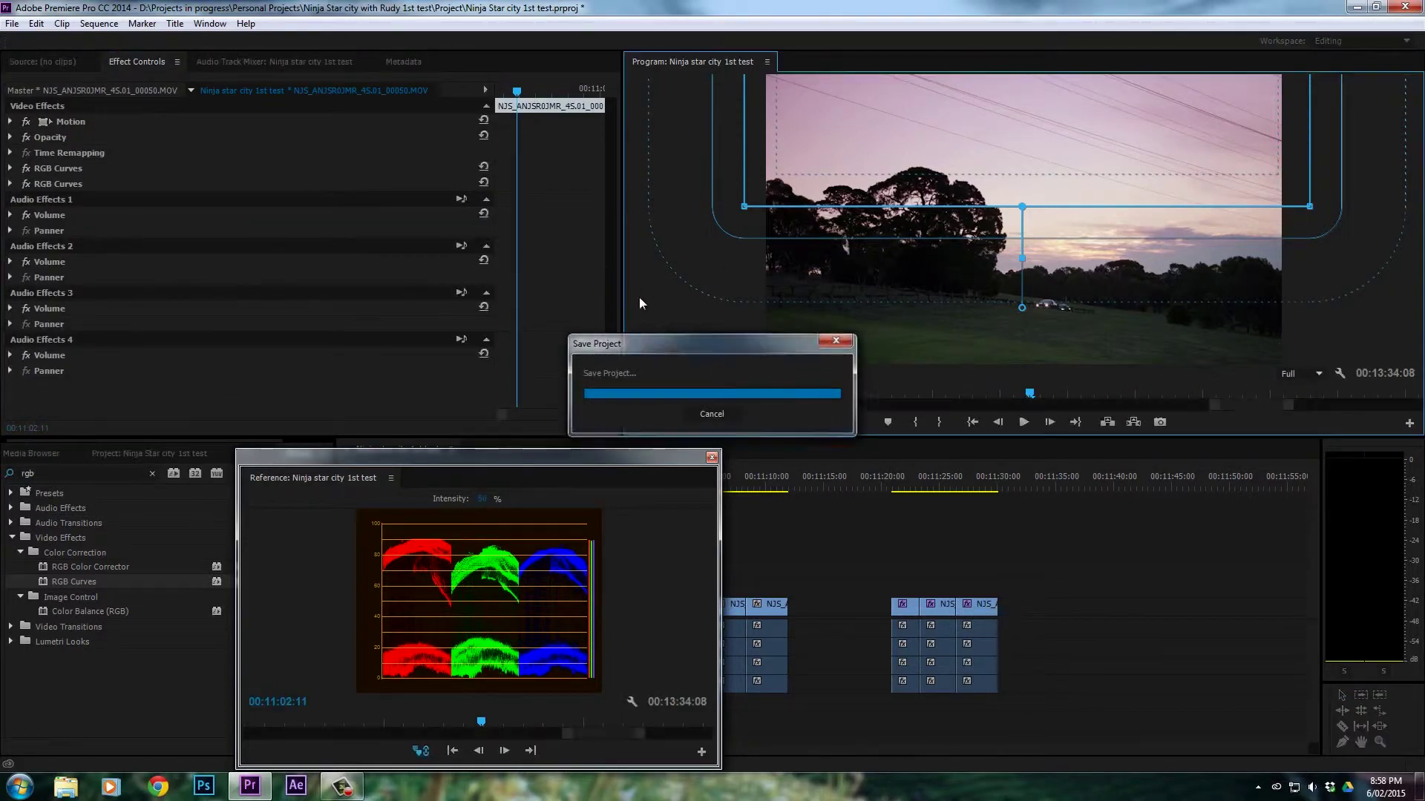
- Toggle the second RGB Curves effect off and on to compare the sky with and without it
{"action": "left_click", "coordinate": [26, 184]}
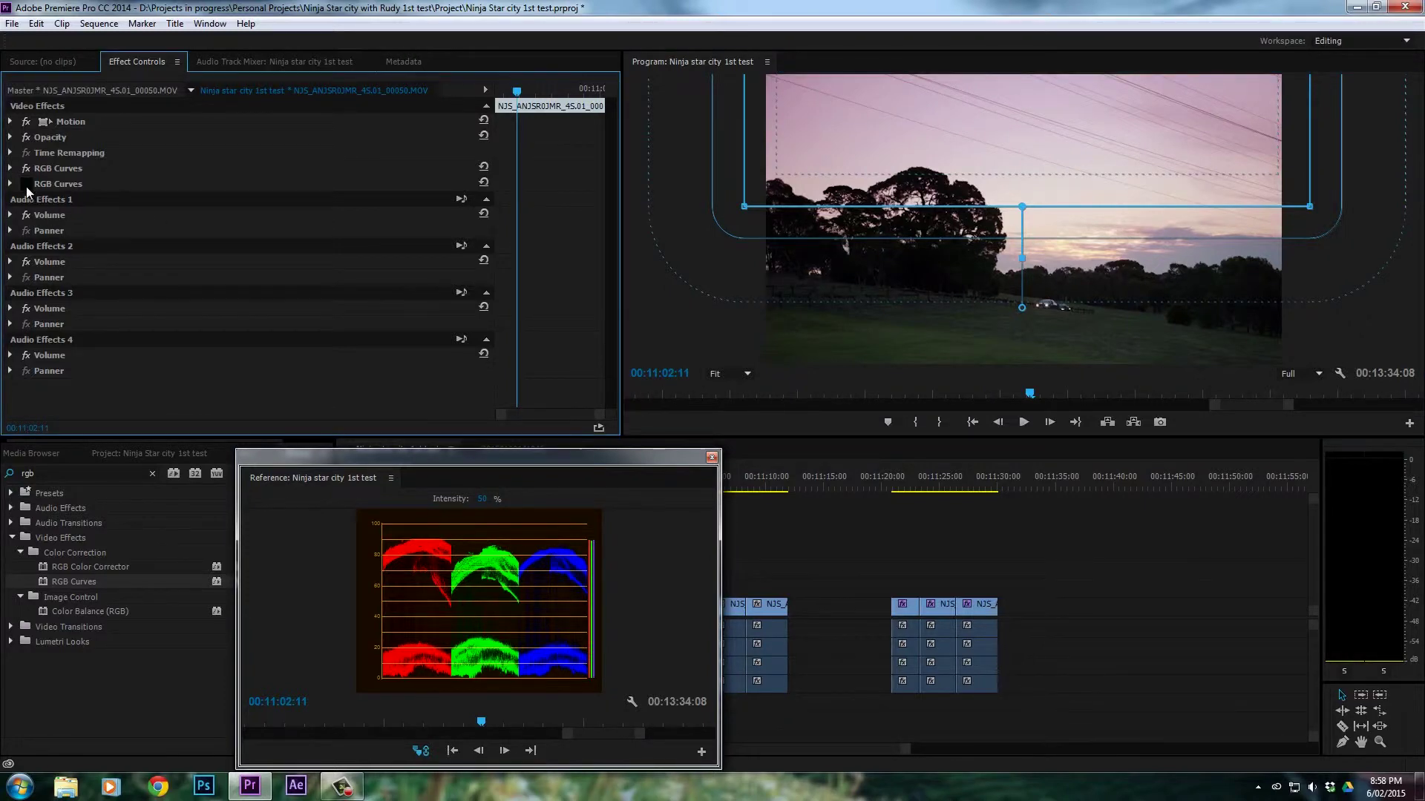
{"action": "left_click", "coordinate": [26, 186]}
{"action": "left_click", "coordinate": [27, 187]}
{"action": "left_click", "coordinate": [27, 187]}
- Add a third RGB Curves effect to the clip and bring its expanded color curves into view
{"action": "double_click", "coordinate": [65, 582]}
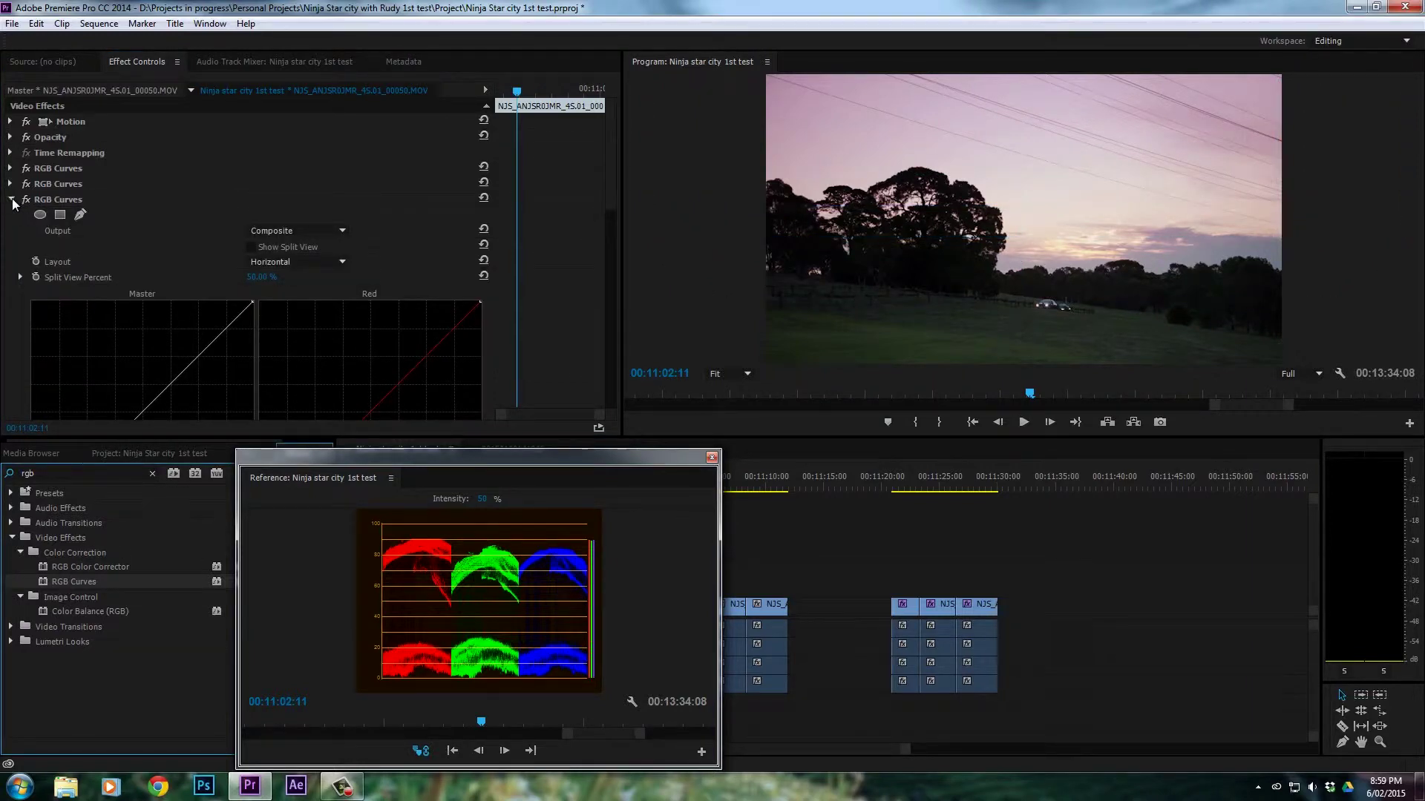
{"action": "left_click", "coordinate": [12, 199]}
{"action": "left_click", "coordinate": [12, 200]}
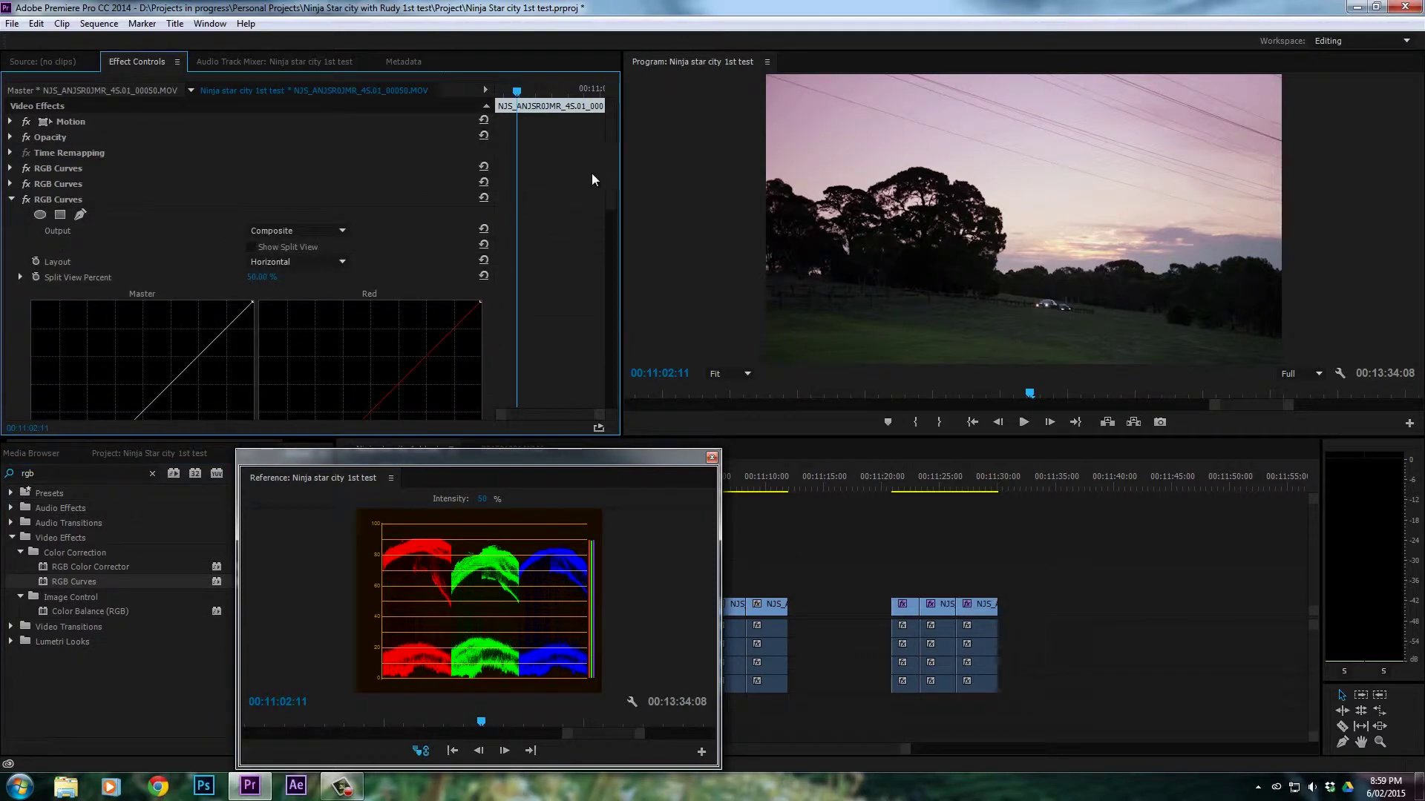
{"action": "left_click_drag", "start_coordinate": [605, 193], "coordinate": [608, 331]}
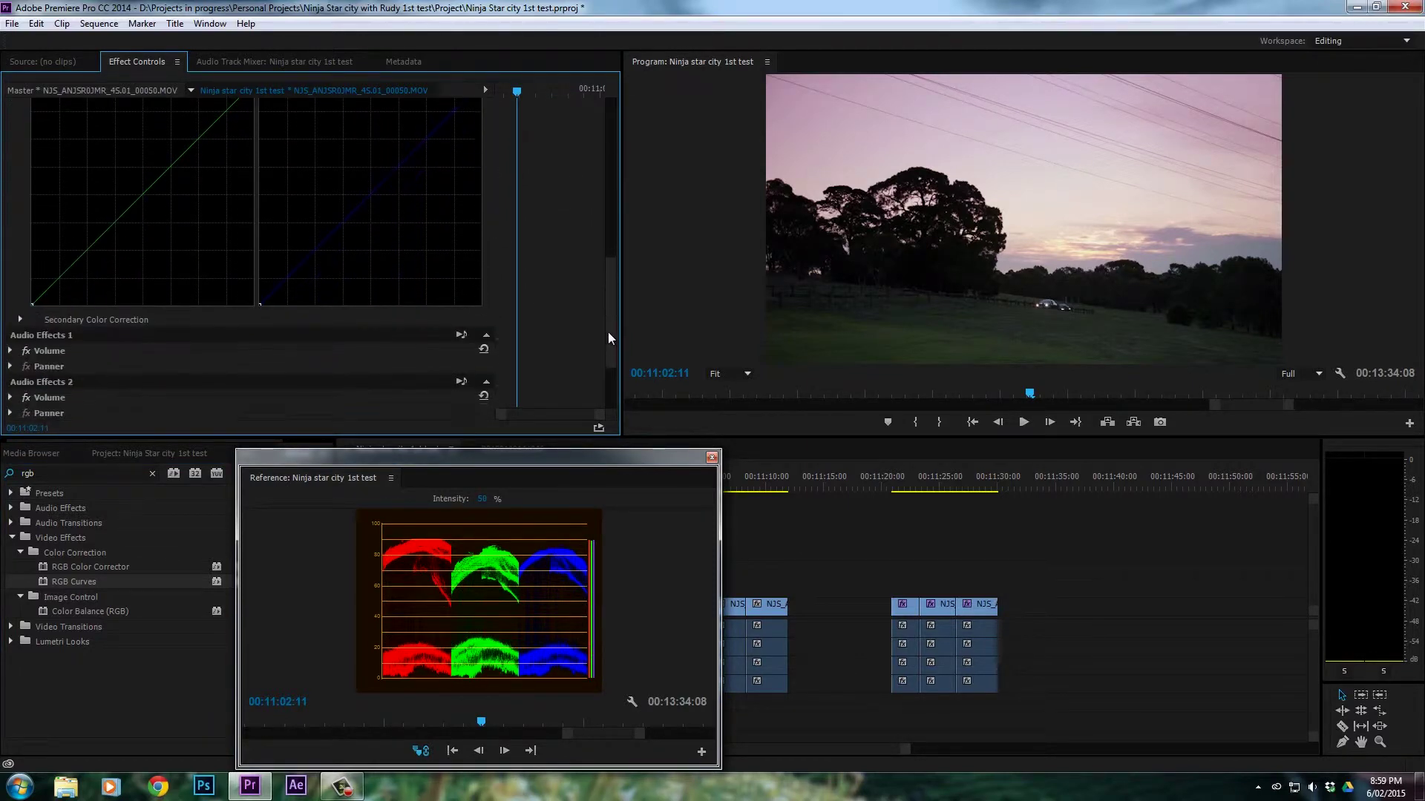
- Sample the grass for the third RGB Curves effect's secondary color correction, show the mask, and extend the selection with more grass samples
{"action": "left_click", "coordinate": [21, 317]}
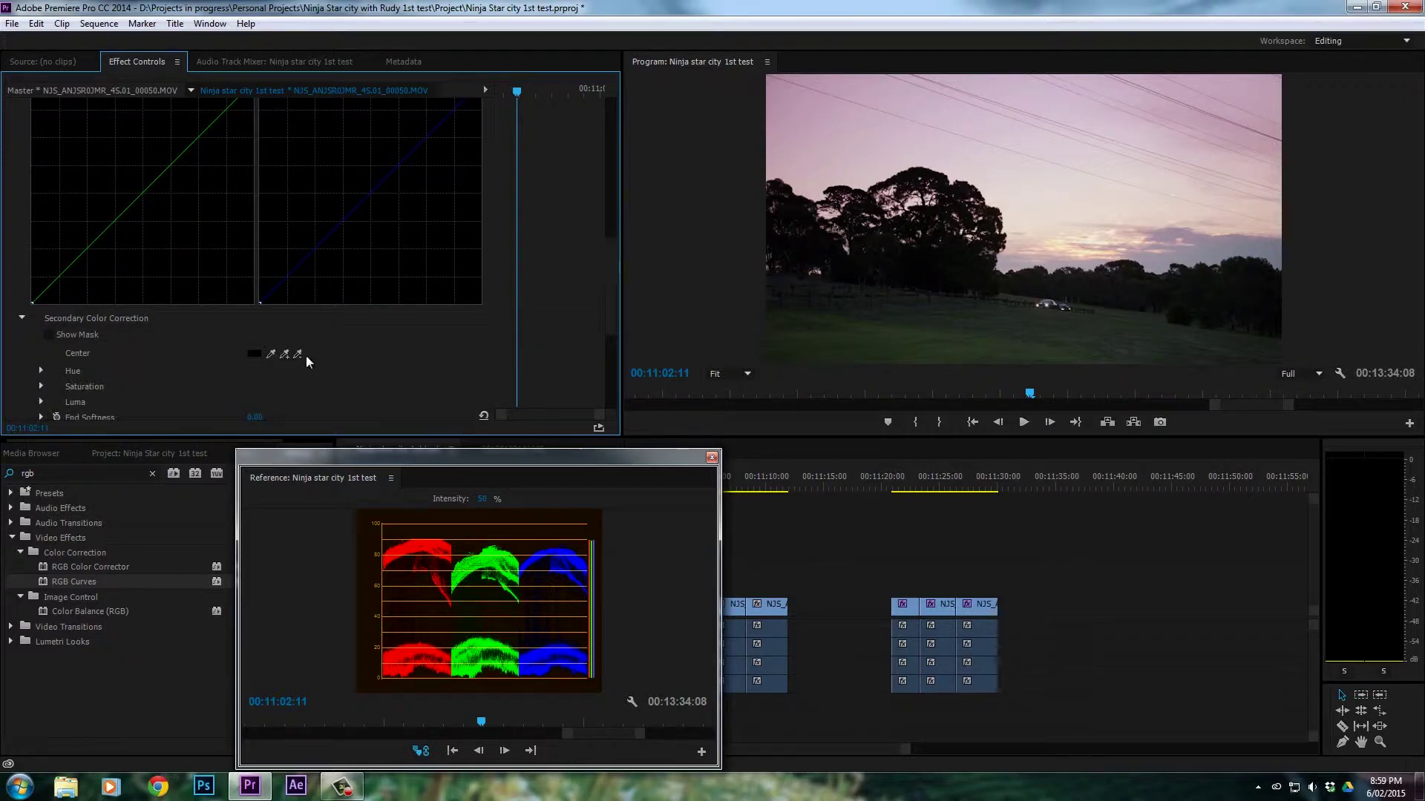
{"action": "left_click", "coordinate": [272, 353]}
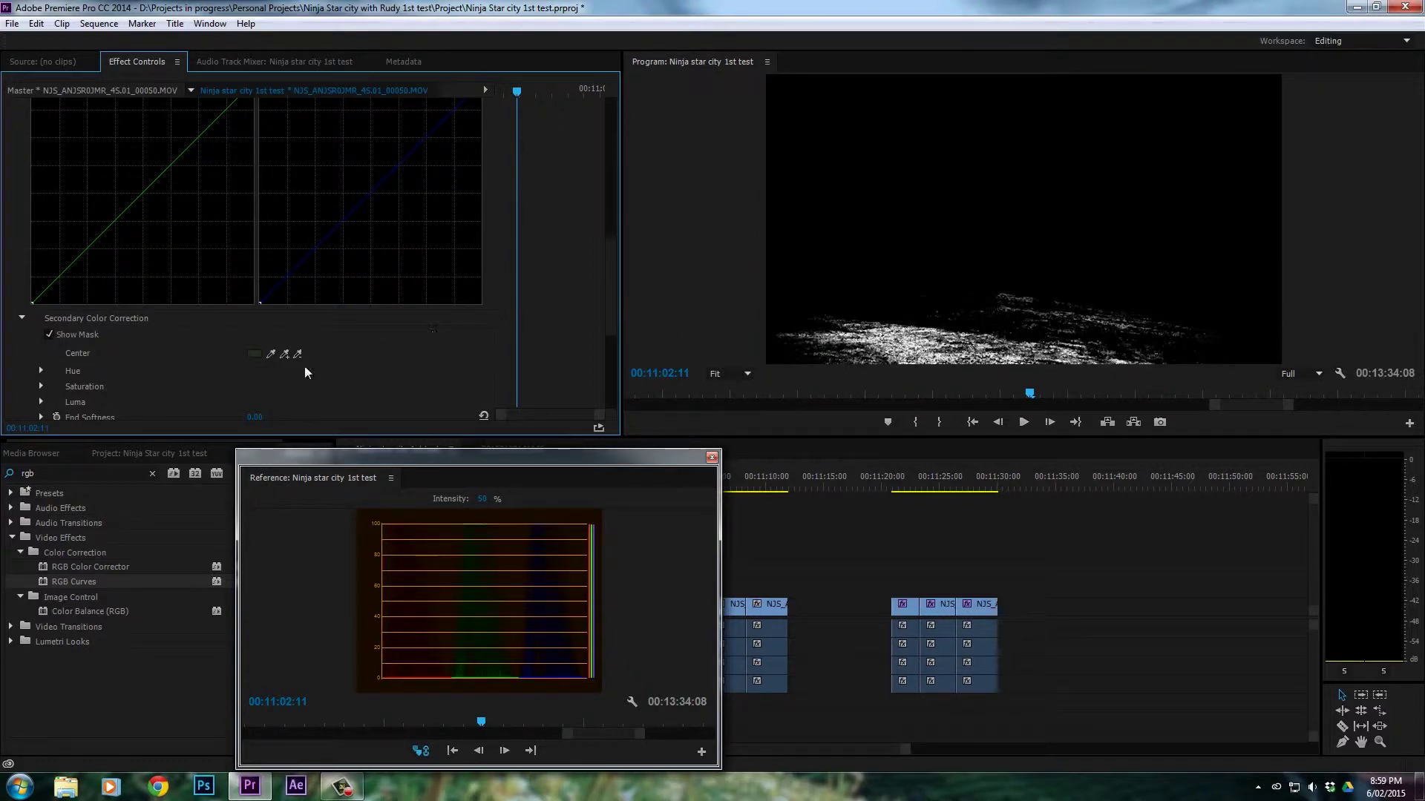
{"action": "left_click", "coordinate": [287, 355]}
{"action": "left_click", "coordinate": [946, 313]}
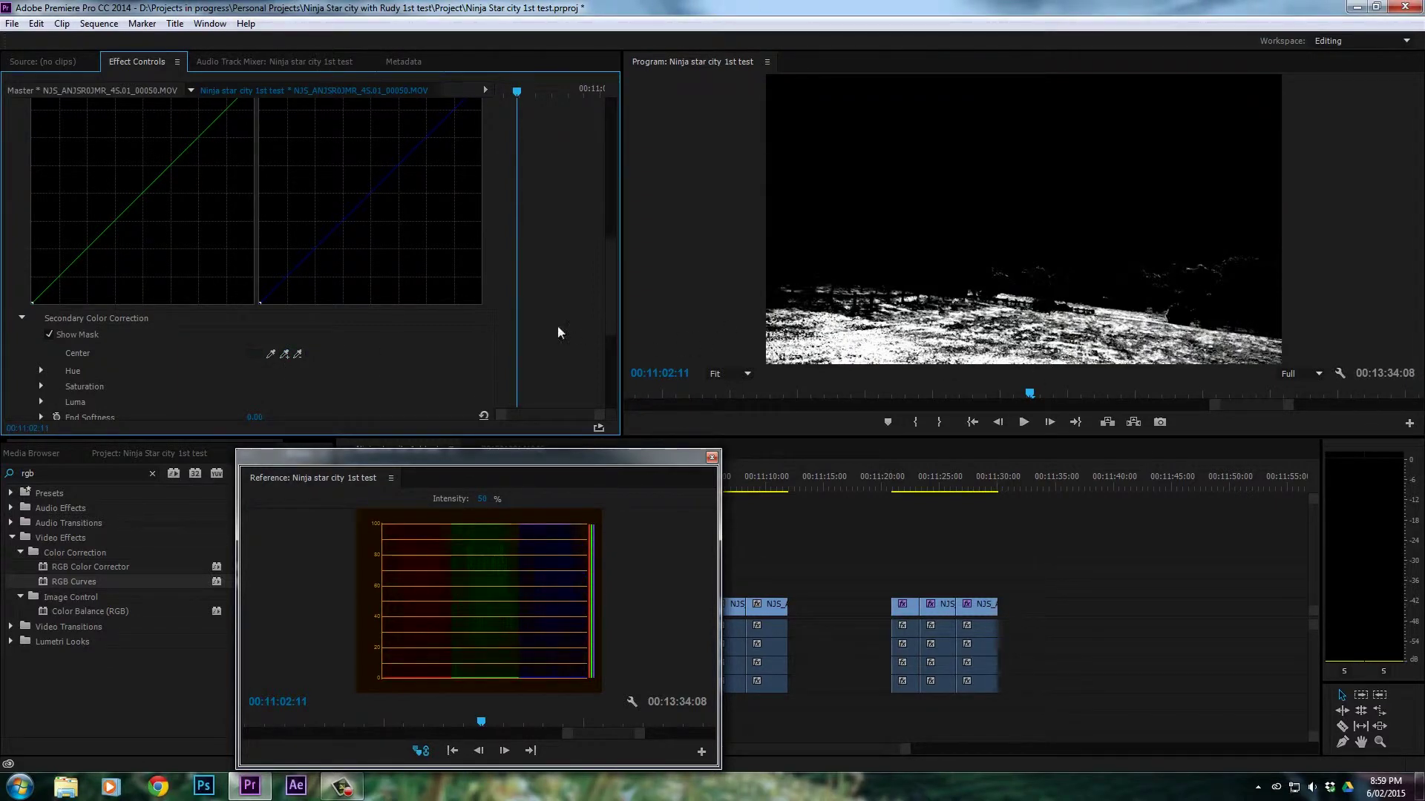
{"action": "left_click", "coordinate": [285, 354]}
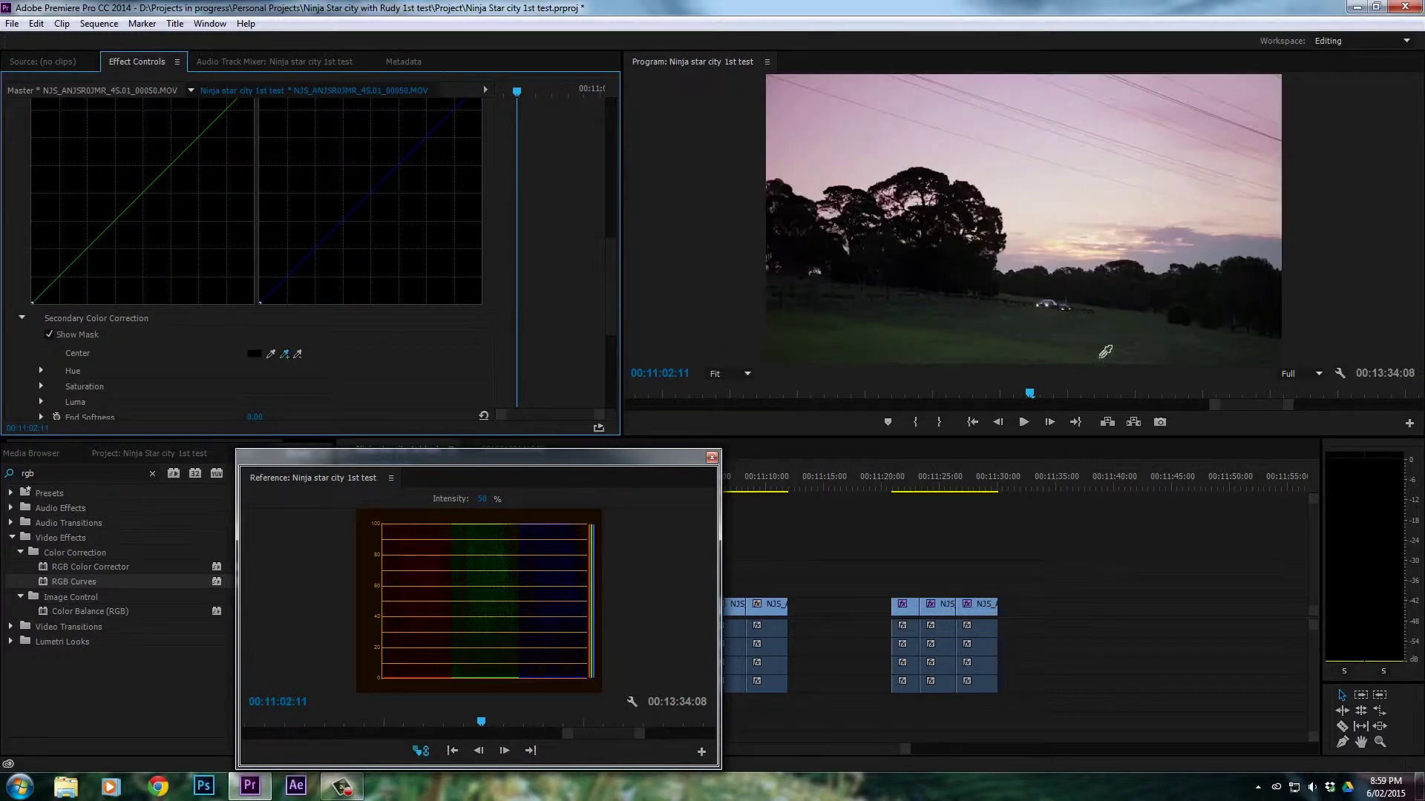
{"action": "left_click", "coordinate": [1212, 340]}
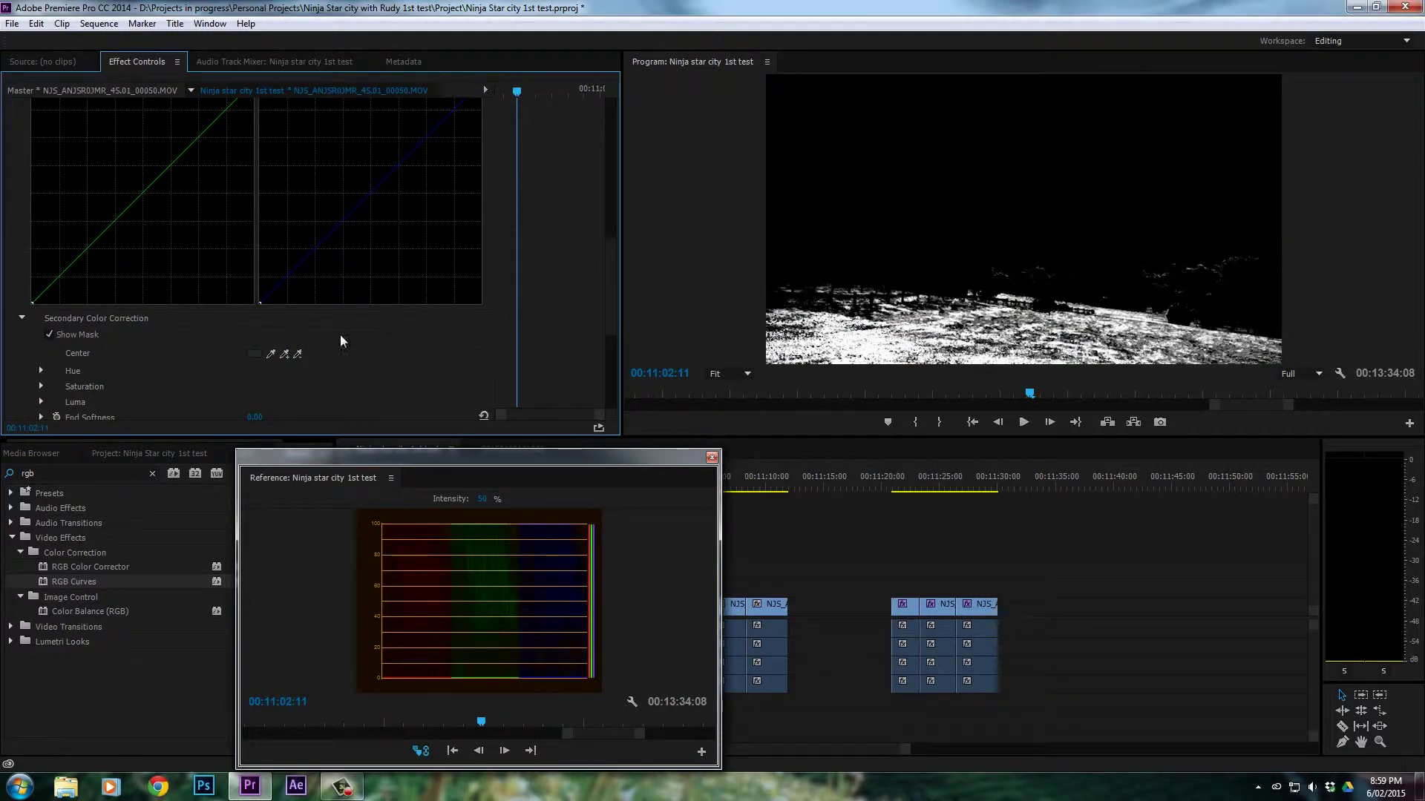
{"action": "left_click", "coordinate": [285, 354]}
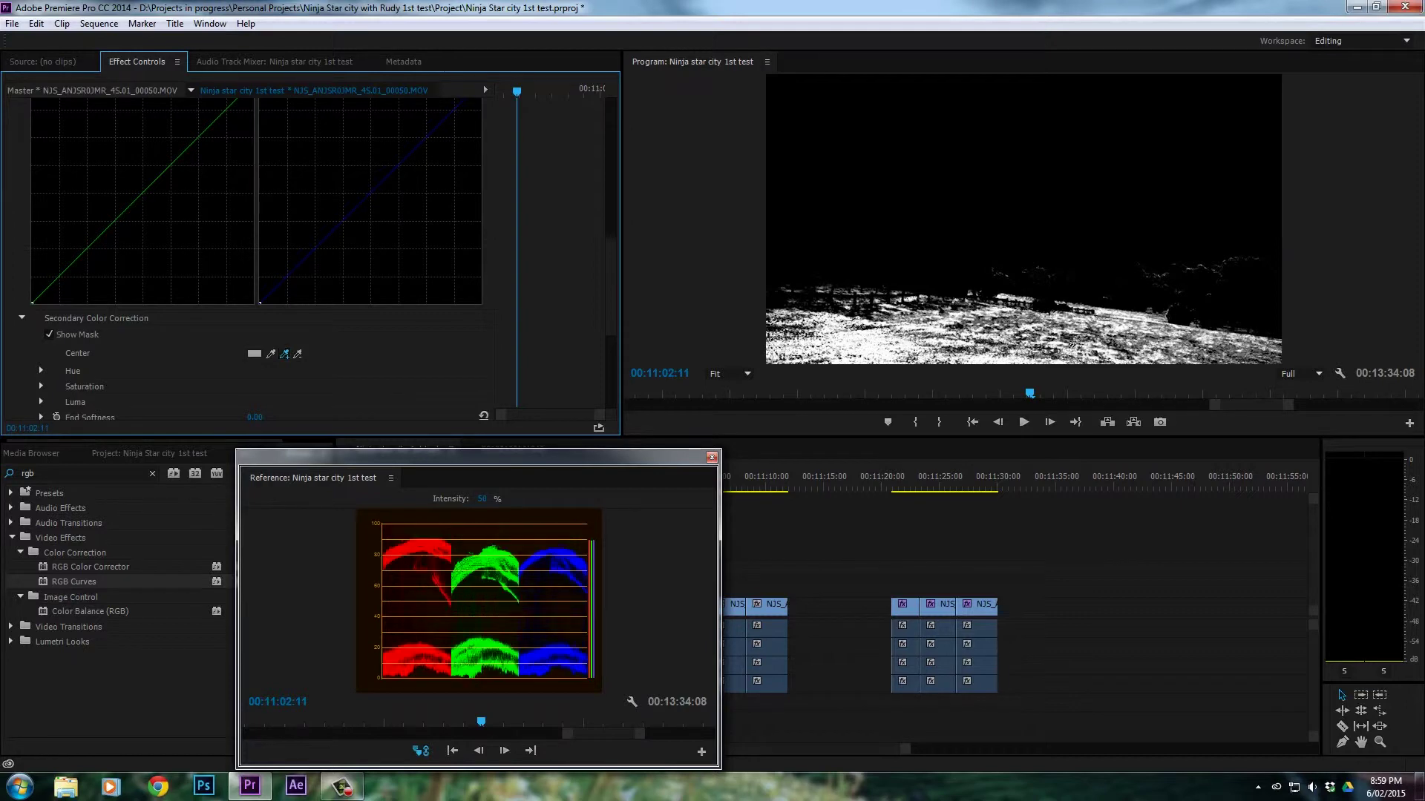
{"action": "left_click", "coordinate": [1068, 347]}
- Widen the start and end softness of the secondary correction's hue range and the end softness of its saturation range
{"action": "scroll", "coordinate": [612, 273], "scroll_direction": "down", "scroll_amount": 3}
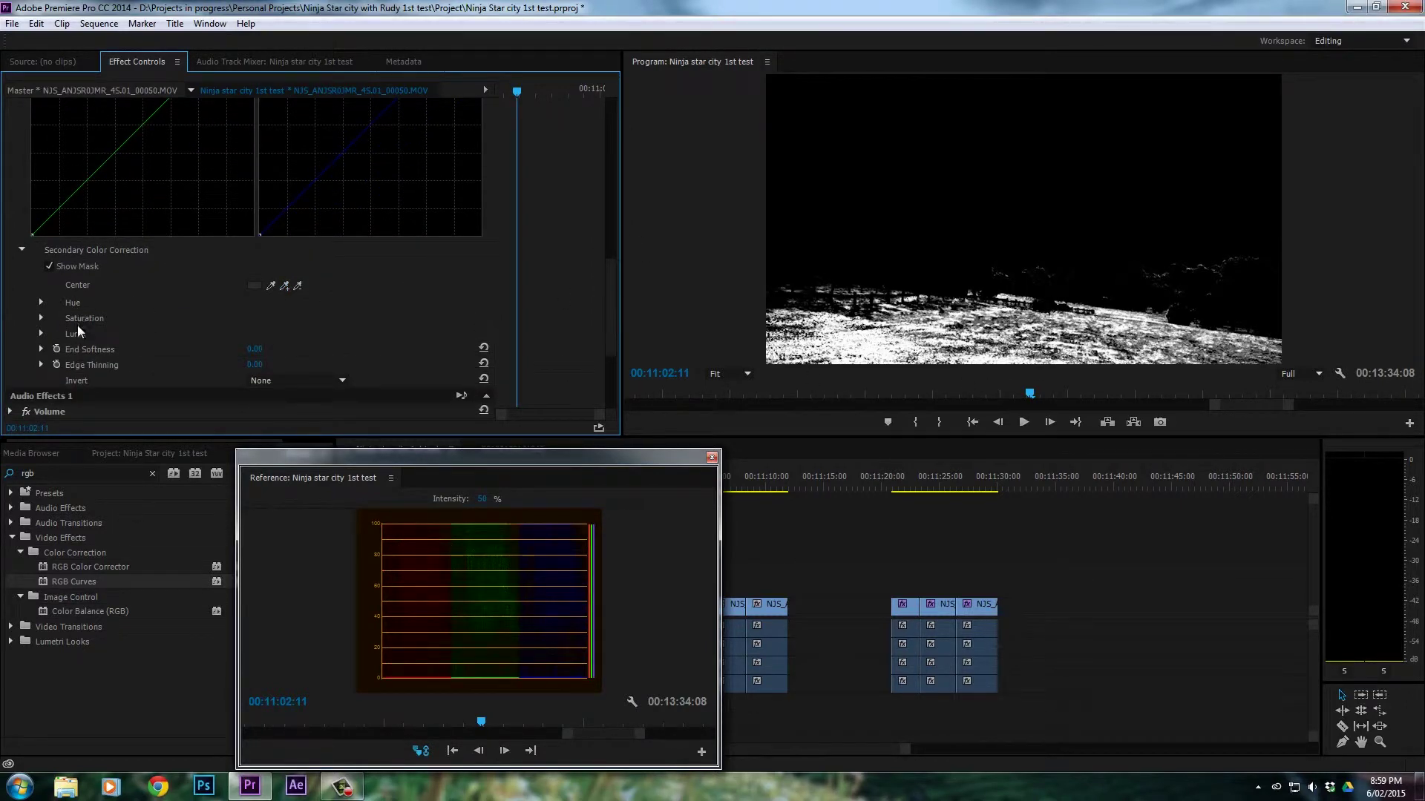
{"action": "left_click", "coordinate": [41, 304]}
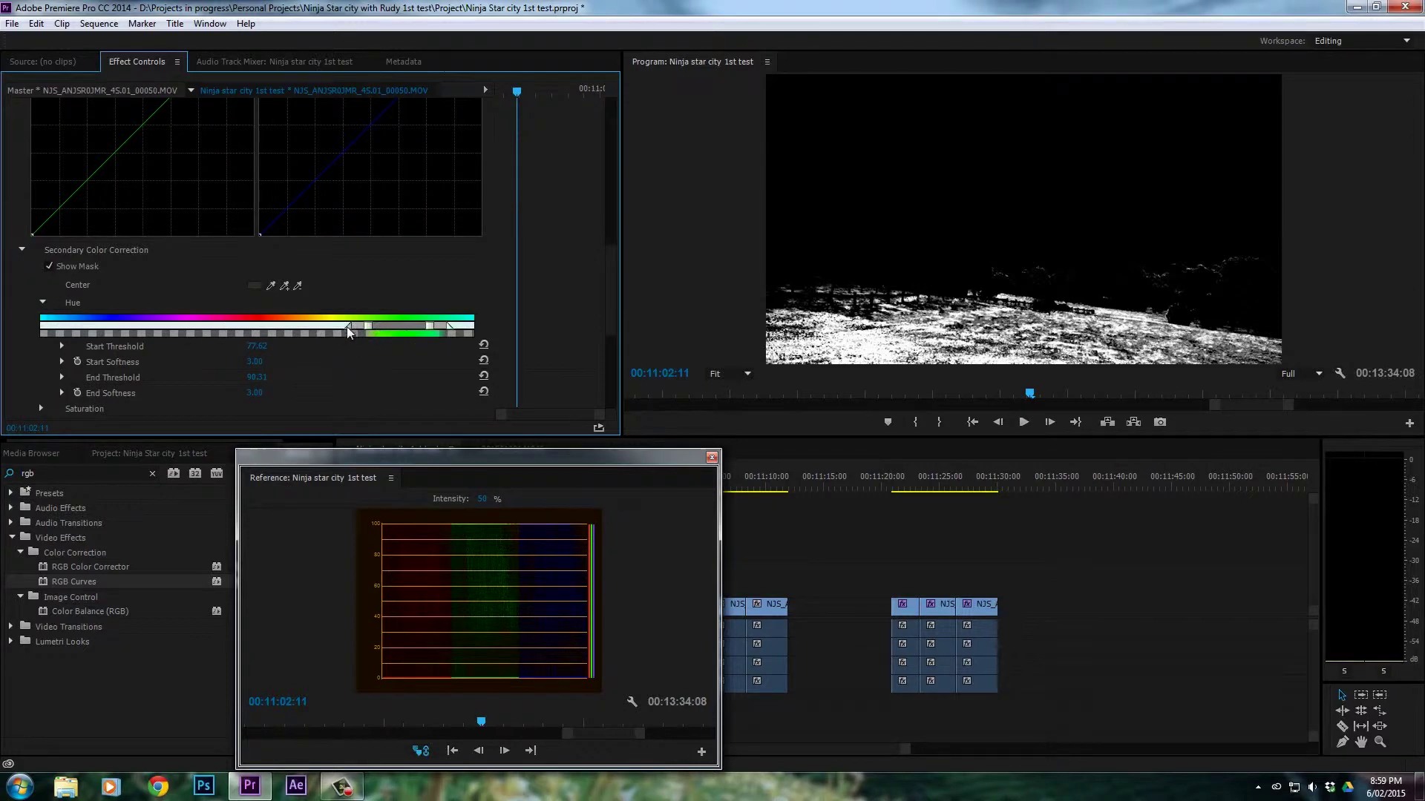
{"action": "mouse_move", "coordinate": [348, 331]}
{"action": "left_mouse_down"}
{"action": "mouse_move", "coordinate": [297, 331]}
{"action": "mouse_move", "coordinate": [337, 327]}
{"action": "left_mouse_up"}
{"action": "mouse_move", "coordinate": [449, 328]}
{"action": "left_mouse_down"}
{"action": "mouse_move", "coordinate": [491, 331]}
{"action": "mouse_move", "coordinate": [476, 331]}
{"action": "left_mouse_up"}
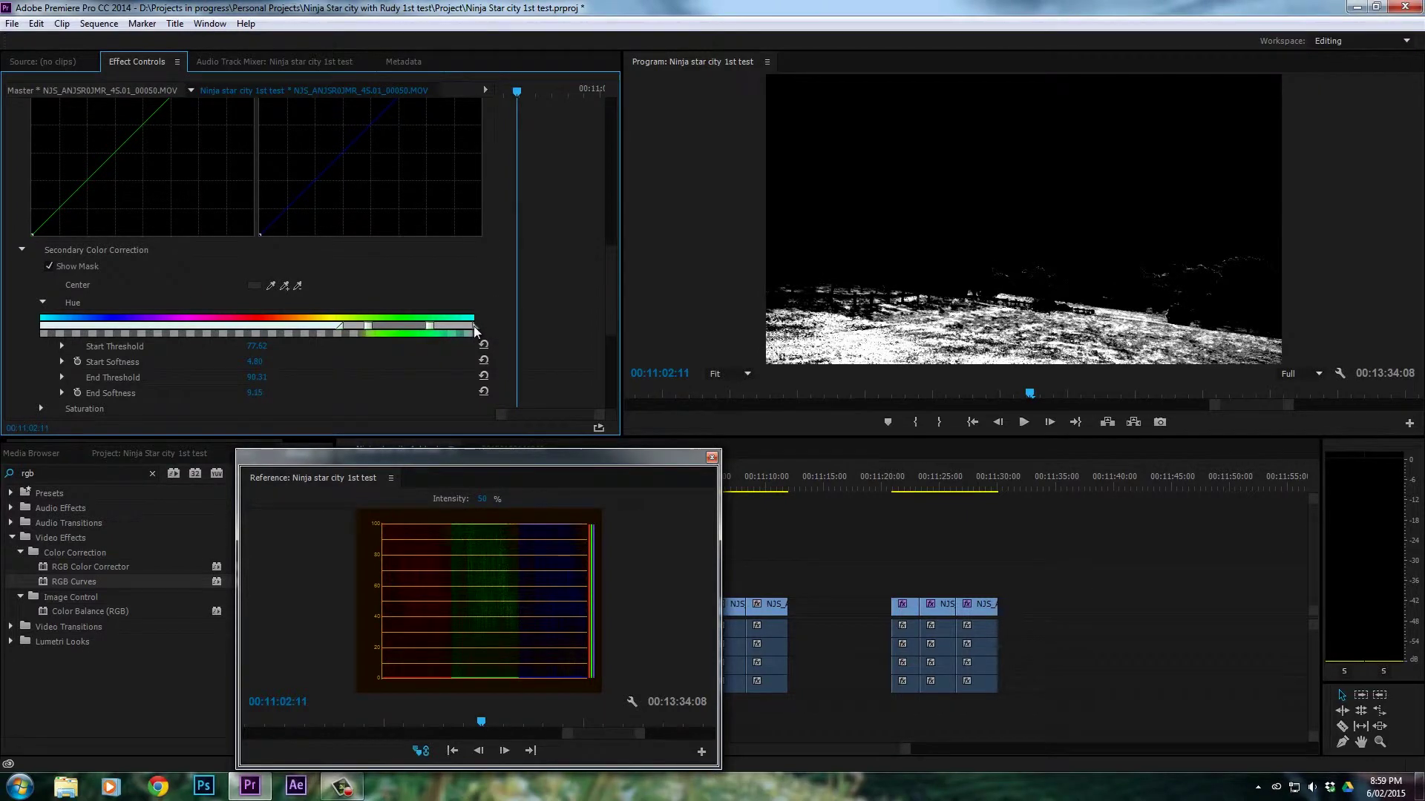
{"action": "left_click", "coordinate": [42, 304]}
{"action": "left_click", "coordinate": [43, 318]}
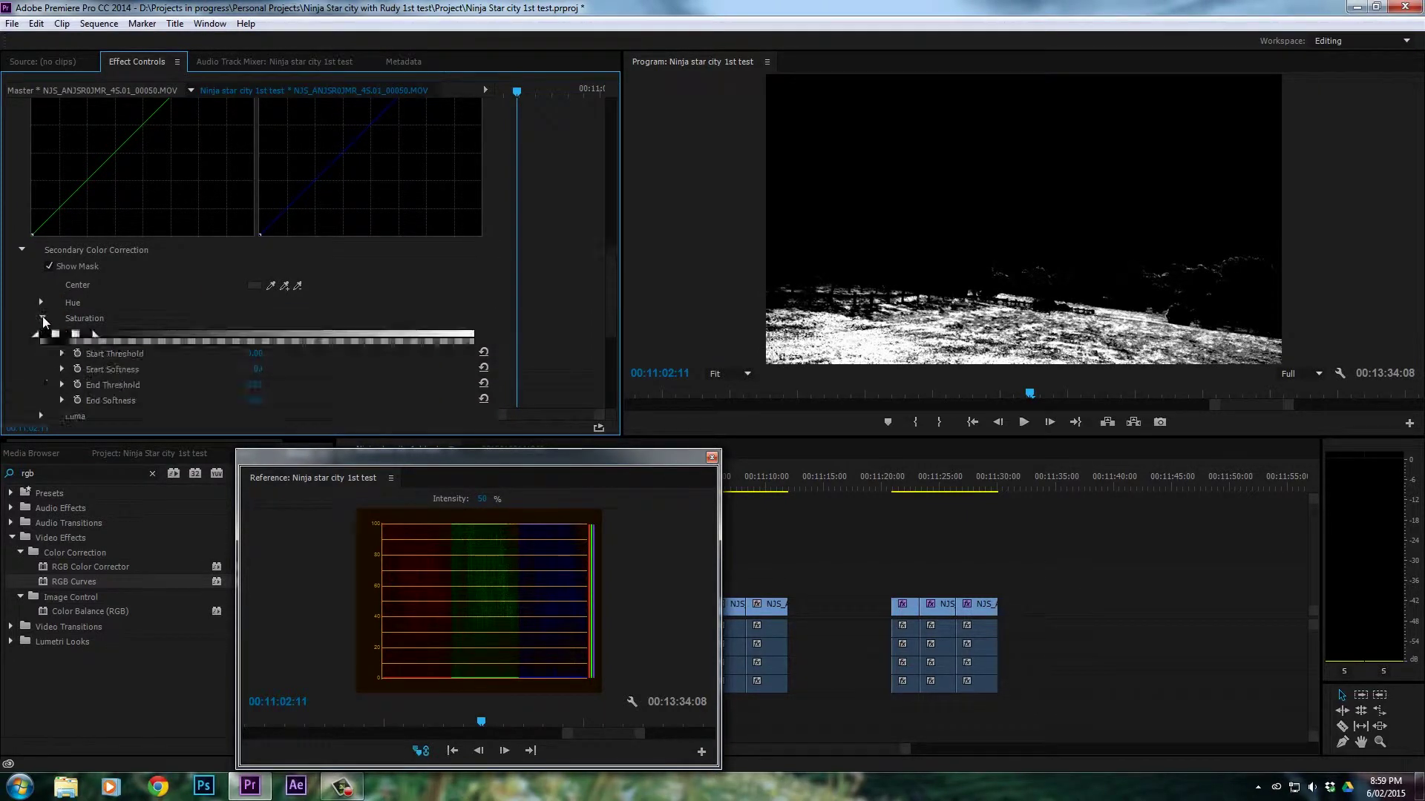
{"action": "mouse_move", "coordinate": [145, 342]}
{"action": "left_mouse_down"}
{"action": "mouse_move", "coordinate": [230, 336]}
{"action": "mouse_move", "coordinate": [138, 335]}
{"action": "left_mouse_up"}
{"action": "left_click", "coordinate": [41, 319]}
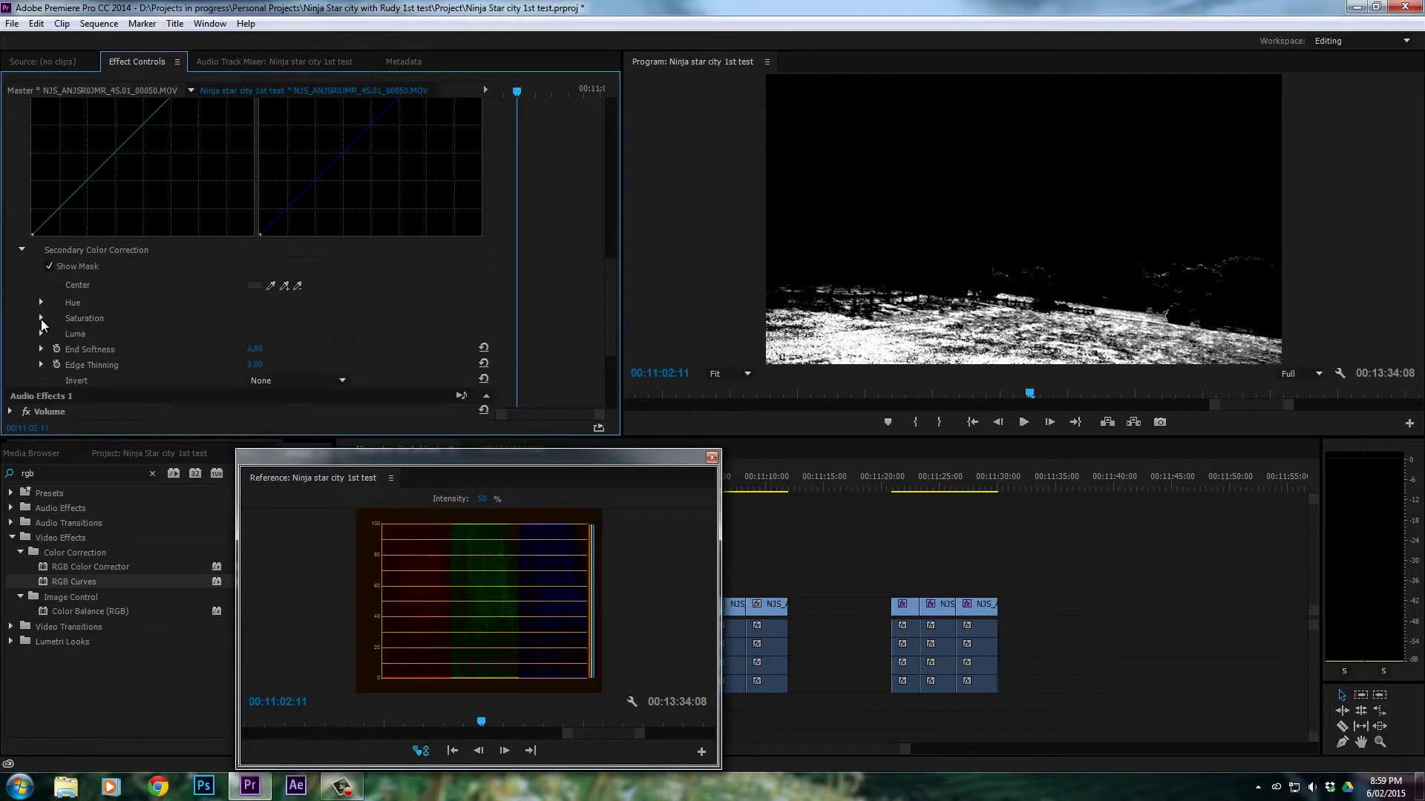
- Try wider softness on both ends of the luma range, then settle on narrow start softness and slightly widened end softness
{"action": "left_click", "coordinate": [42, 333]}
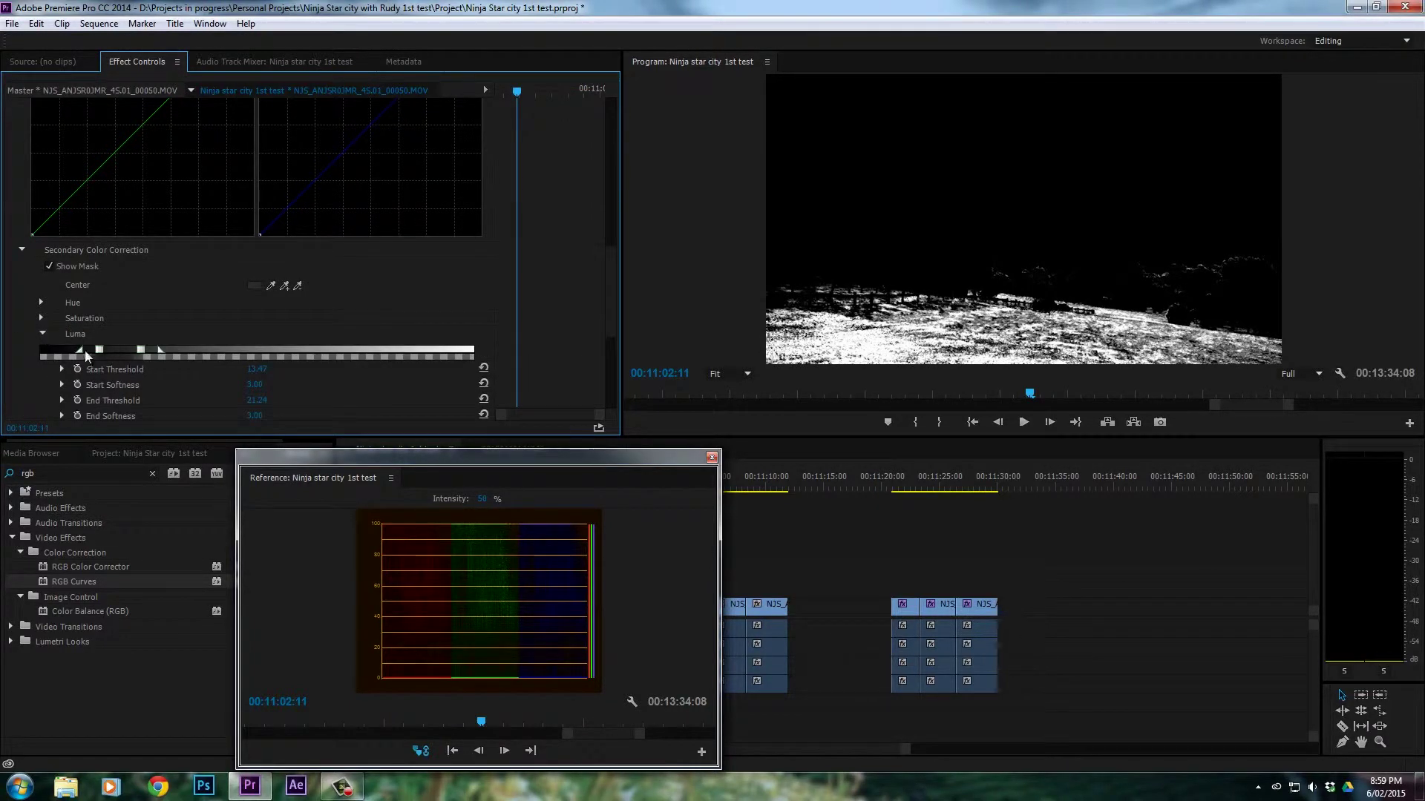
{"action": "left_click_drag", "start_coordinate": [42, 356], "coordinate": [41, 356]}
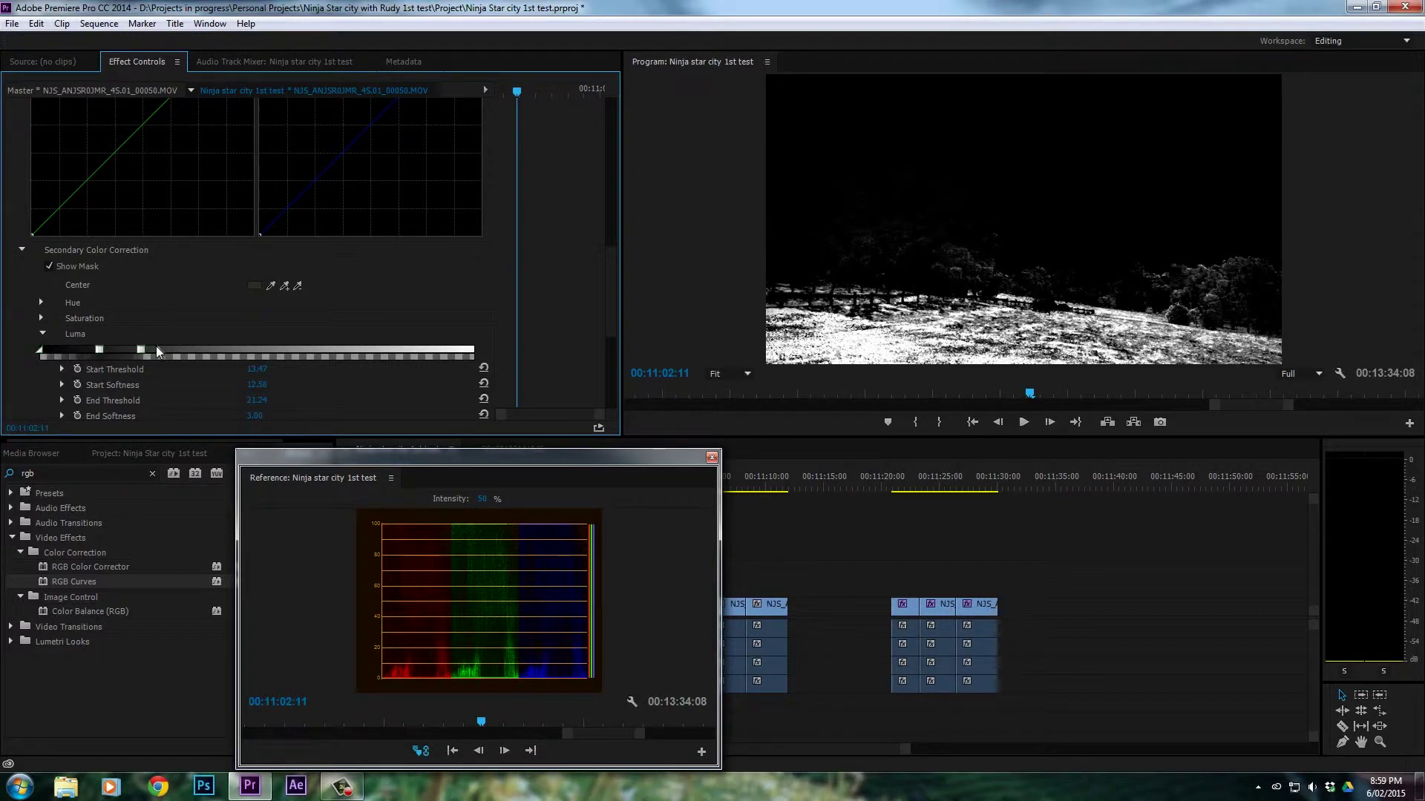
{"action": "left_click_drag", "start_coordinate": [160, 350], "coordinate": [220, 353]}
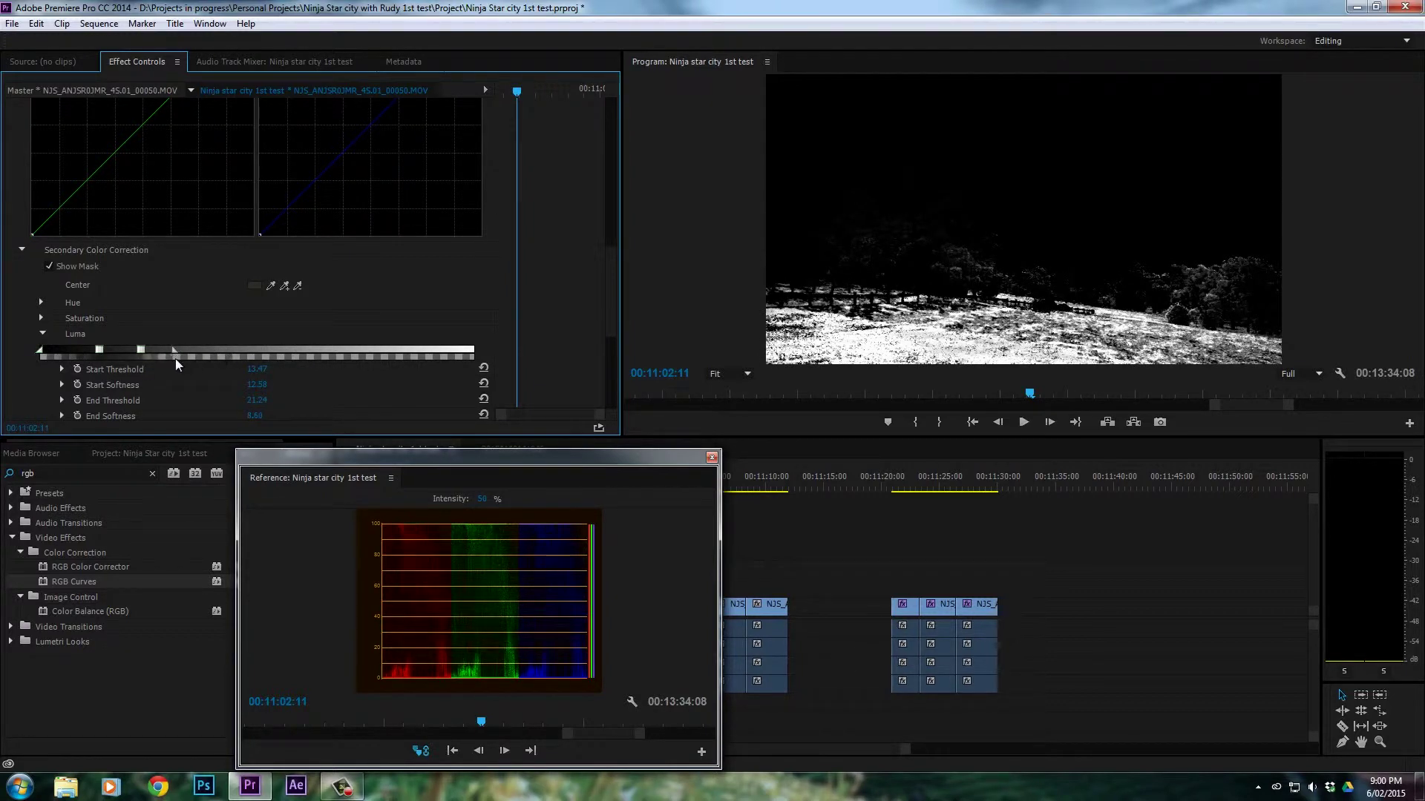
{"action": "left_click_drag", "start_coordinate": [42, 351], "coordinate": [72, 352]}
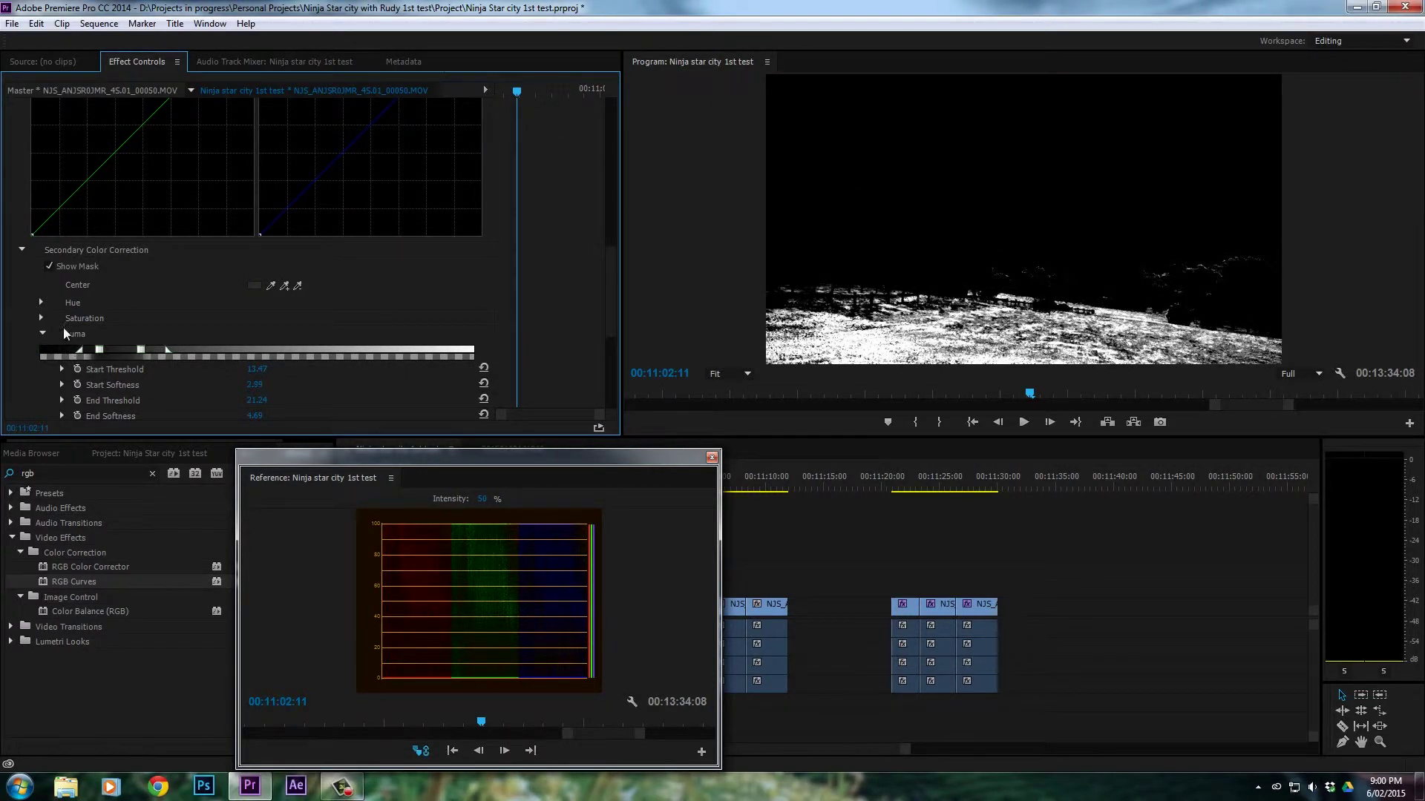
{"action": "left_click", "coordinate": [43, 335]}
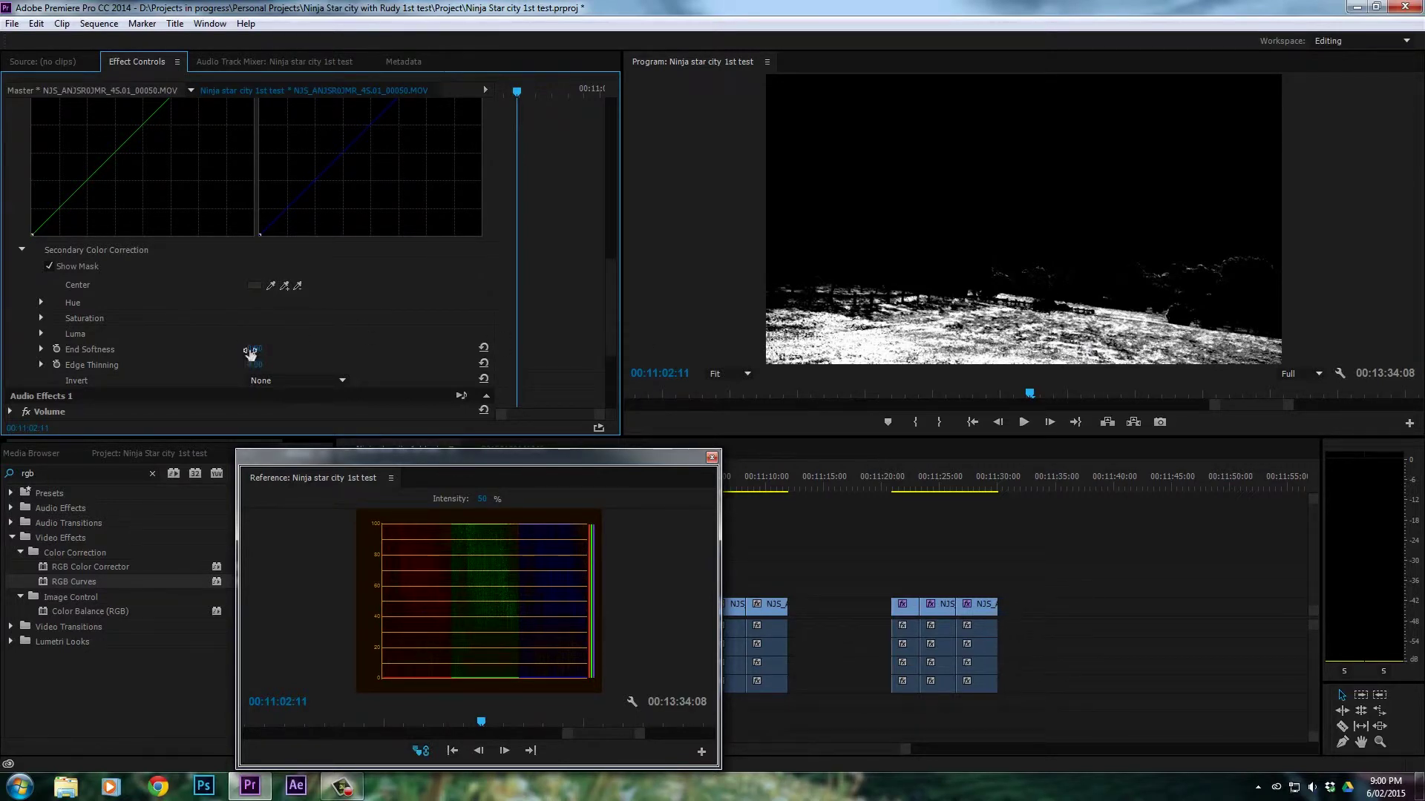
- Raise the secondary correction's End Softness to blur the grass mask, and turn off the mask display
{"action": "left_click_drag", "start_coordinate": [251, 353], "coordinate": [269, 355]}
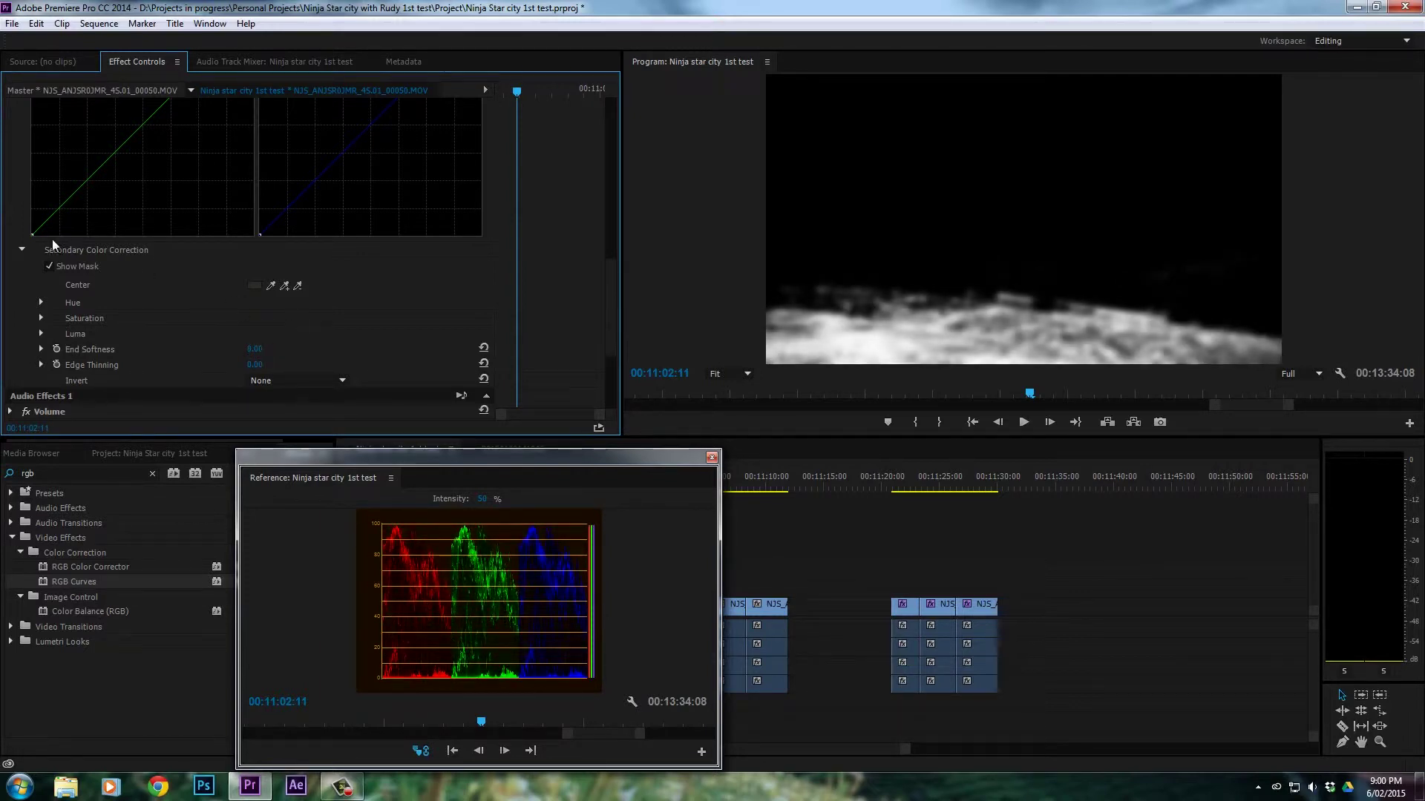
{"action": "left_click", "coordinate": [50, 266]}
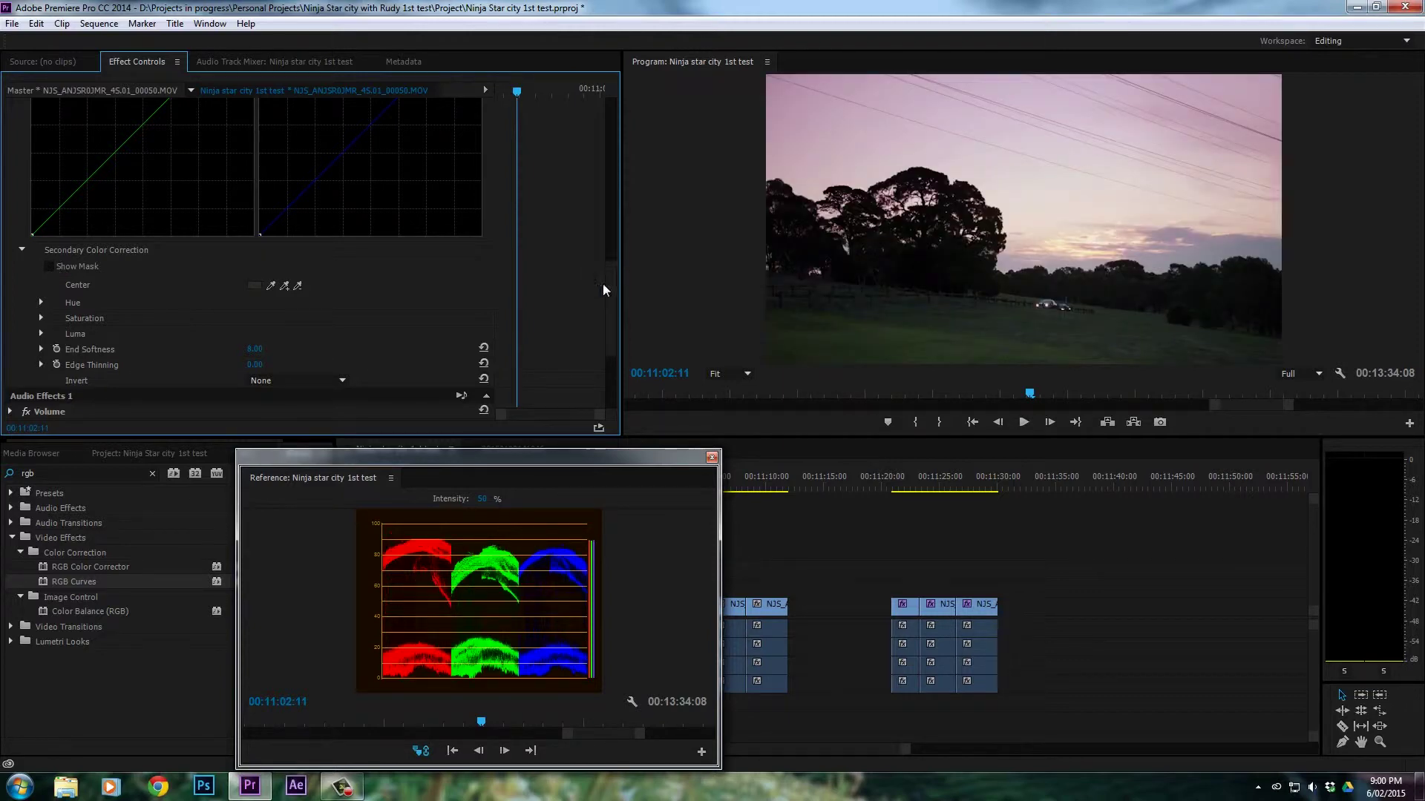
- Lift the midtones of the third effect's Master curve and give the Red curve's middle a slight lift
{"action": "left_click_drag", "start_coordinate": [608, 286], "coordinate": [630, 187]}
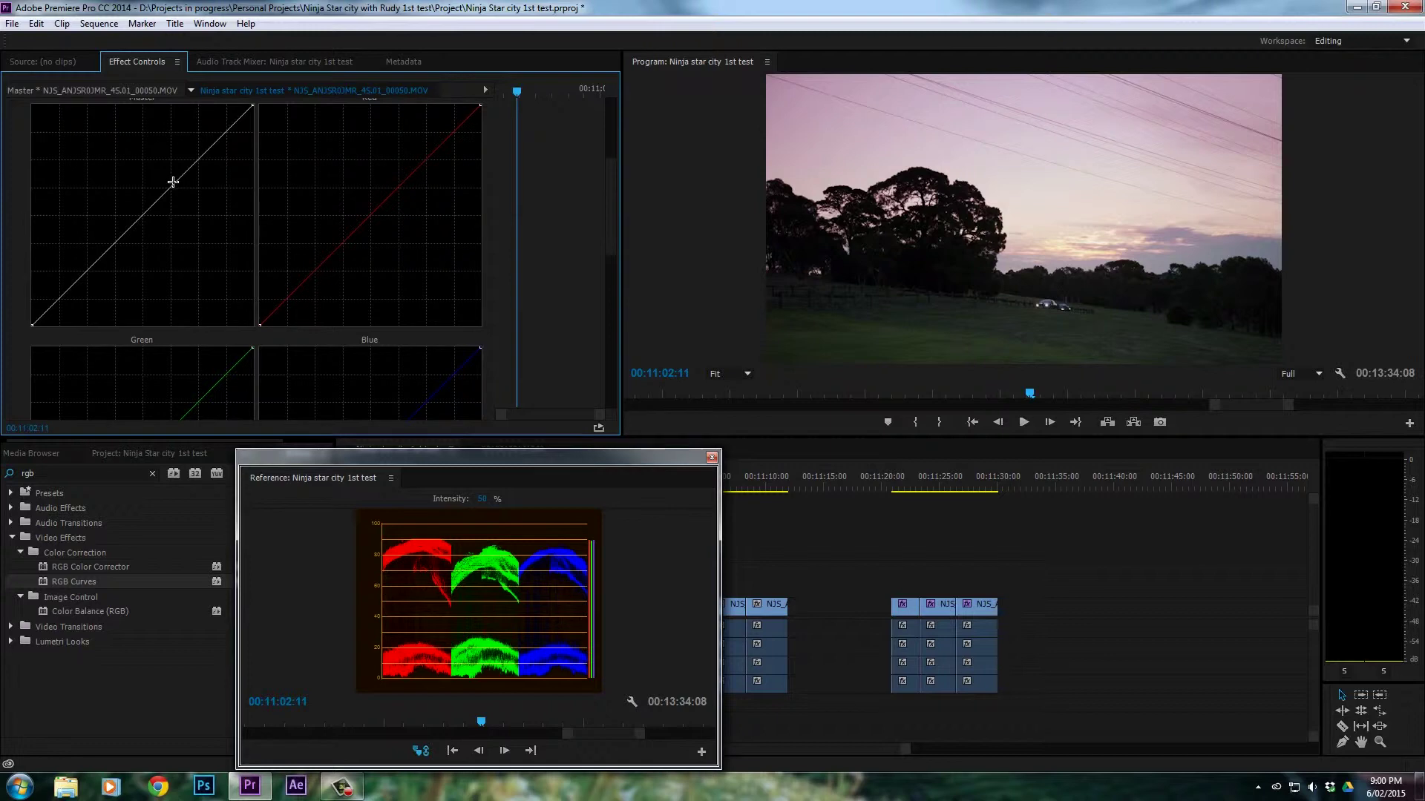
{"action": "mouse_move", "coordinate": [173, 182]}
{"action": "left_mouse_down"}
{"action": "mouse_move", "coordinate": [194, 214]}
{"action": "mouse_move", "coordinate": [157, 178]}
{"action": "left_mouse_up"}
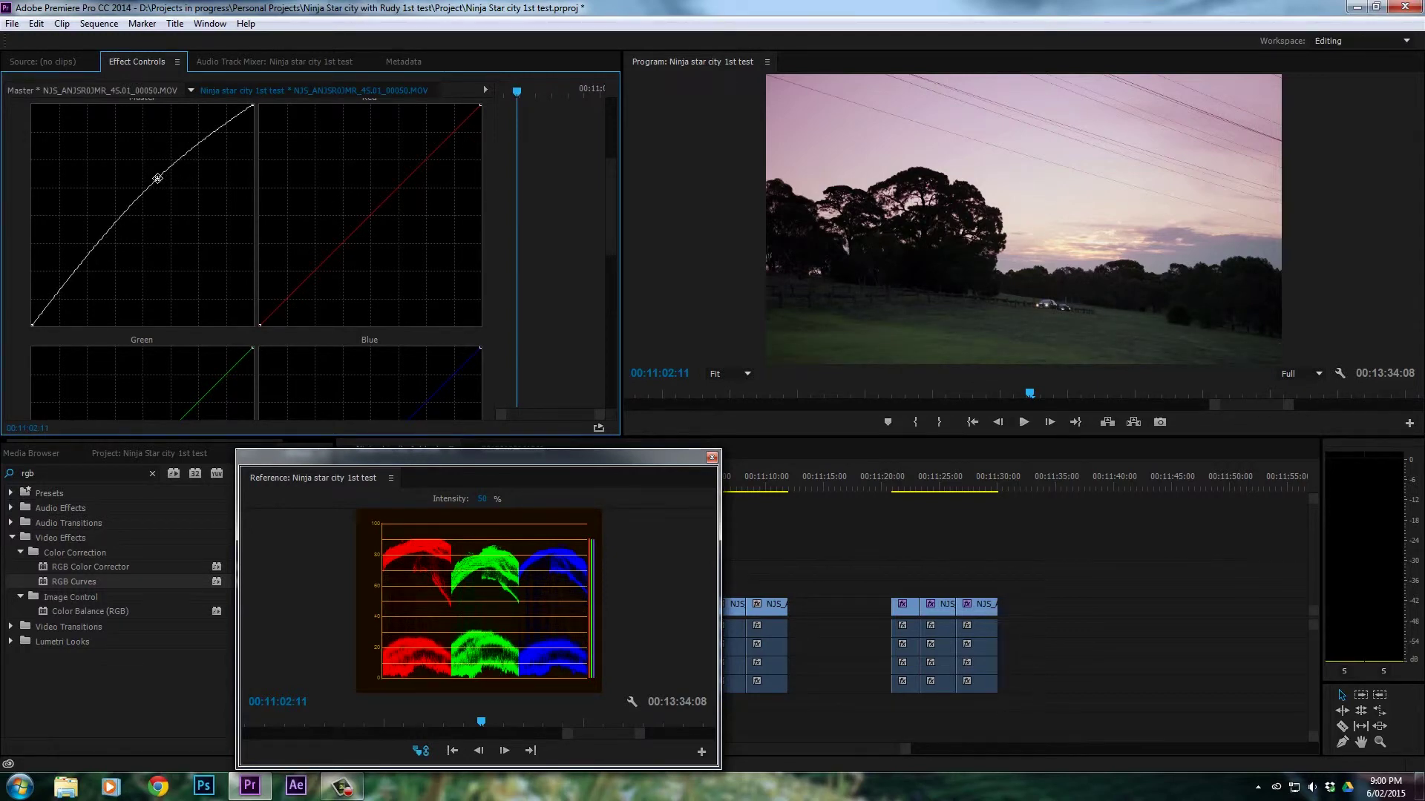
{"action": "mouse_move", "coordinate": [377, 211]}
{"action": "left_mouse_down"}
{"action": "mouse_move", "coordinate": [386, 221]}
{"action": "mouse_move", "coordinate": [356, 204]}
{"action": "left_mouse_up"}
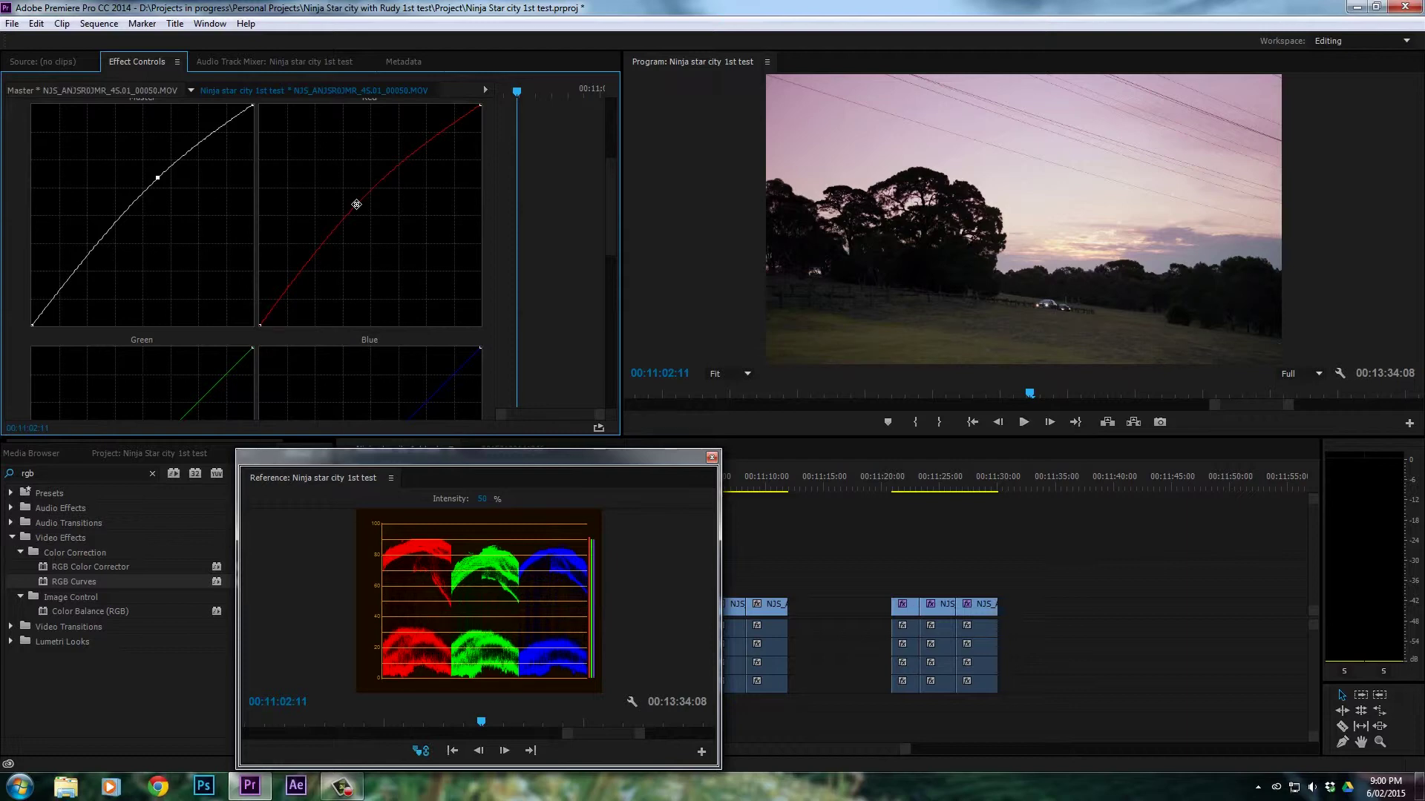
{"action": "left_click_drag", "start_coordinate": [357, 204], "coordinate": [363, 211]}
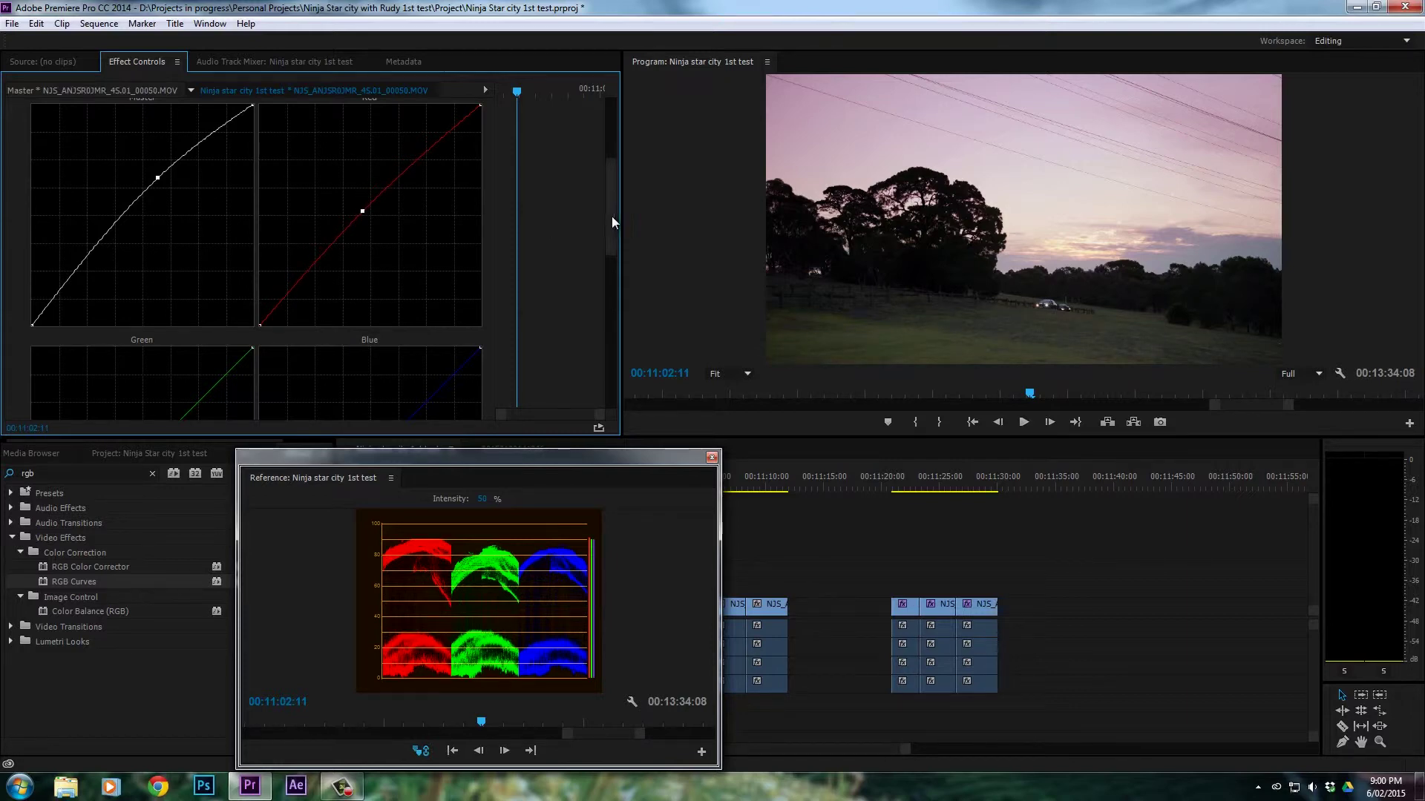
- Add a midpoint to the Green curve and place one on the Blue curve slightly below the diagonal
{"action": "left_click_drag", "start_coordinate": [612, 216], "coordinate": [615, 257]}
{"action": "left_click_drag", "start_coordinate": [174, 286], "coordinate": [176, 286]}
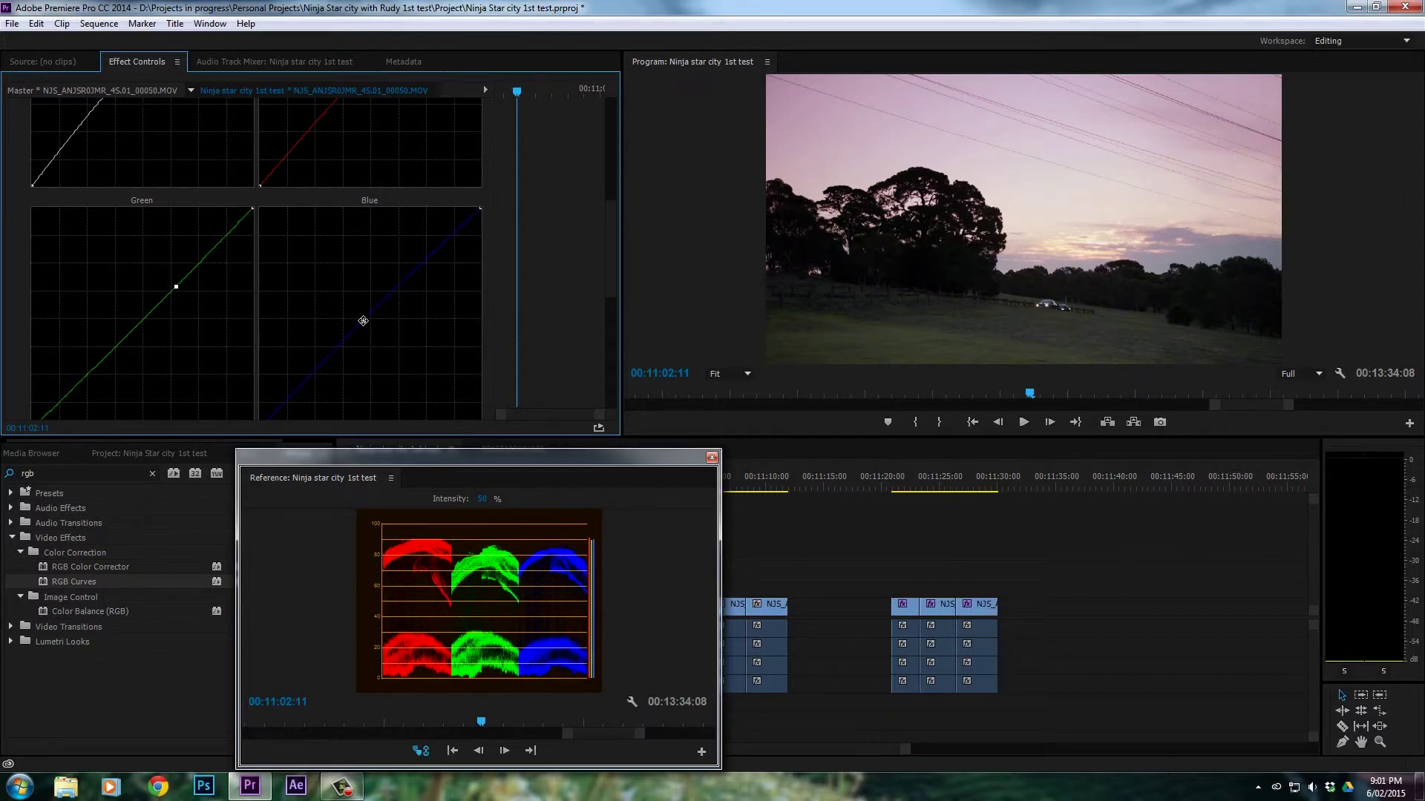
{"action": "left_click", "coordinate": [370, 322]}
- Raise the Green curve's midpoint slightly and lower the Red curve's midpoint back to about the diagonal
{"action": "left_click_drag", "start_coordinate": [176, 286], "coordinate": [167, 286]}
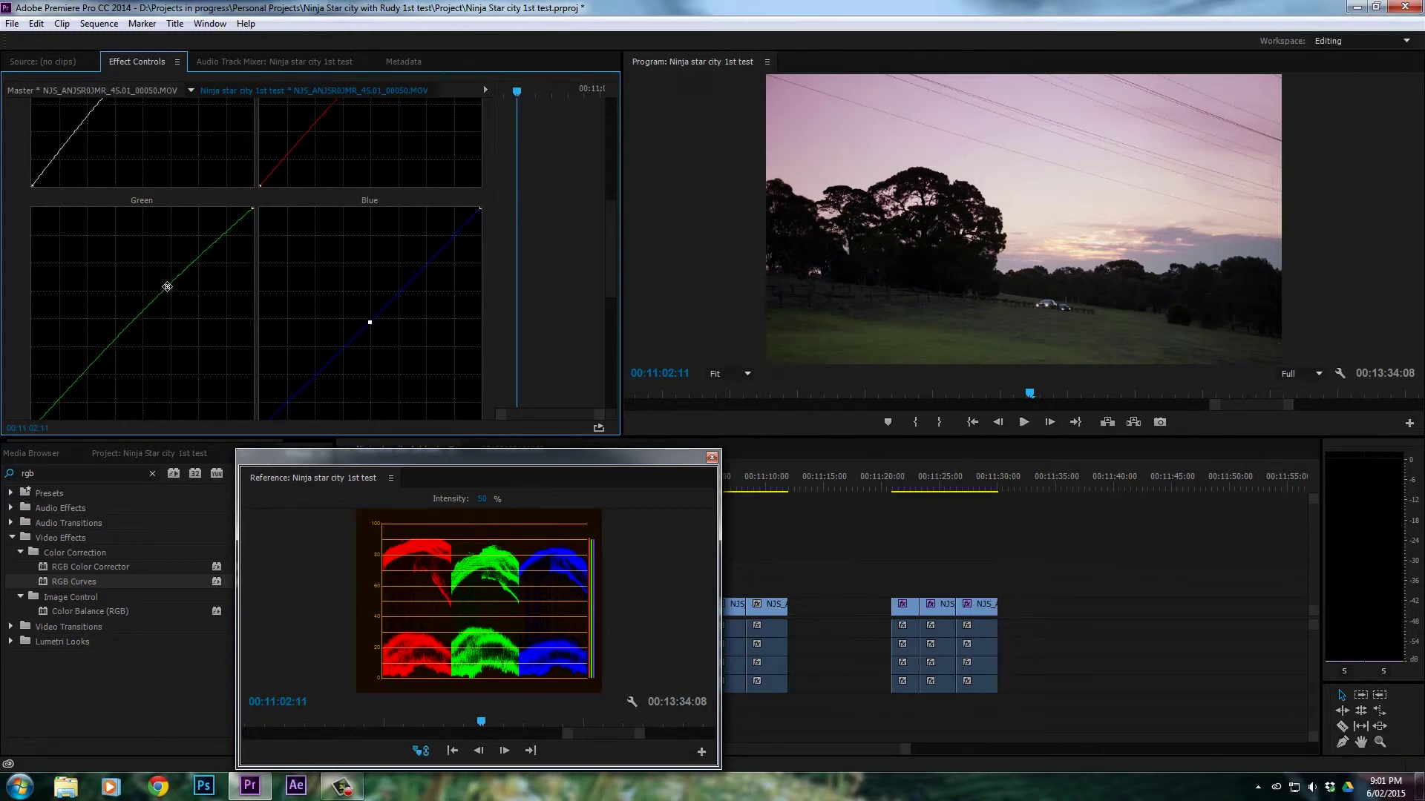
{"action": "scroll", "coordinate": [598, 256], "scroll_direction": "up", "scroll_amount": 3}
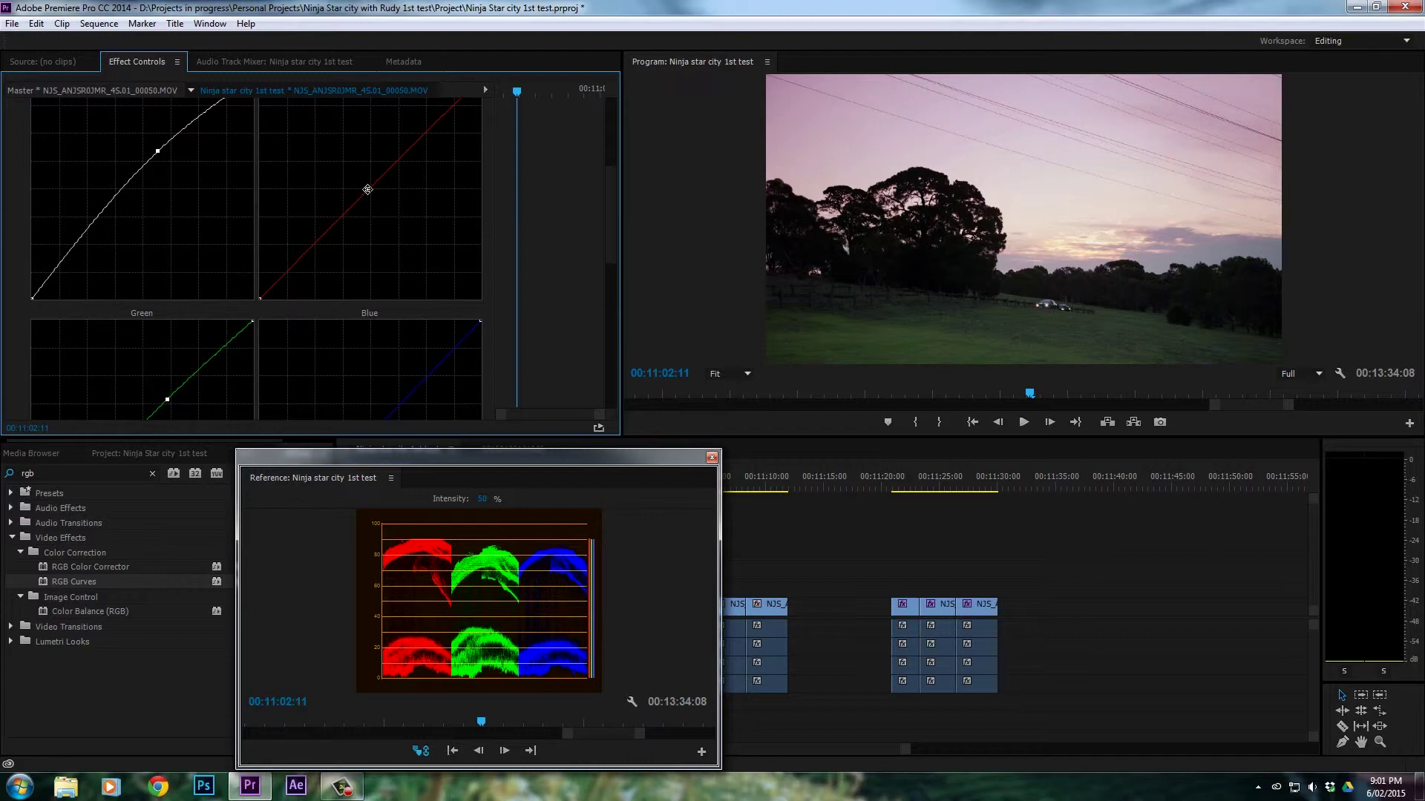
{"action": "left_click", "coordinate": [367, 190]}
- Toggle the third RGB Curves effect off and on to compare the grass, and collapse the effect
{"action": "left_click_drag", "start_coordinate": [616, 219], "coordinate": [616, 149]}
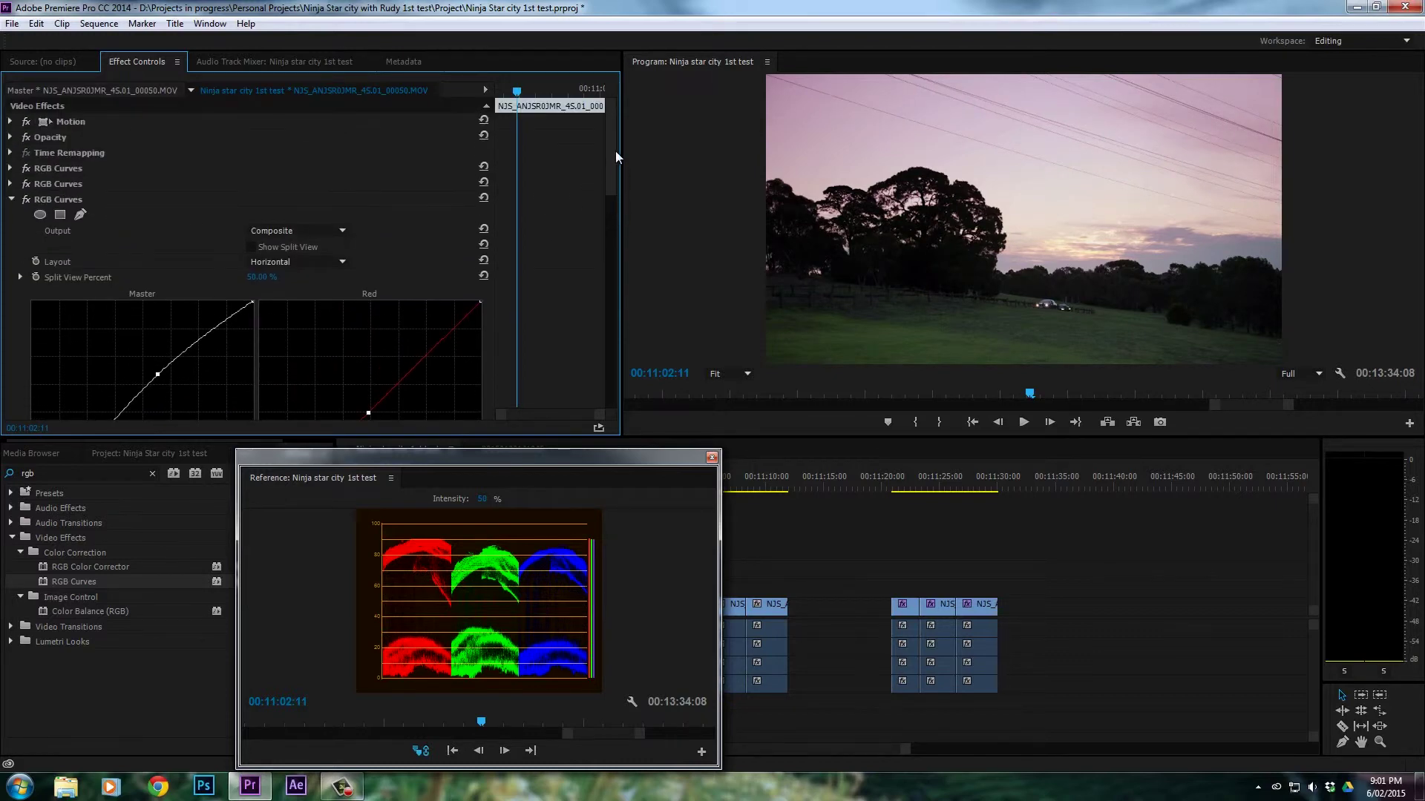
{"action": "left_click", "coordinate": [26, 199]}
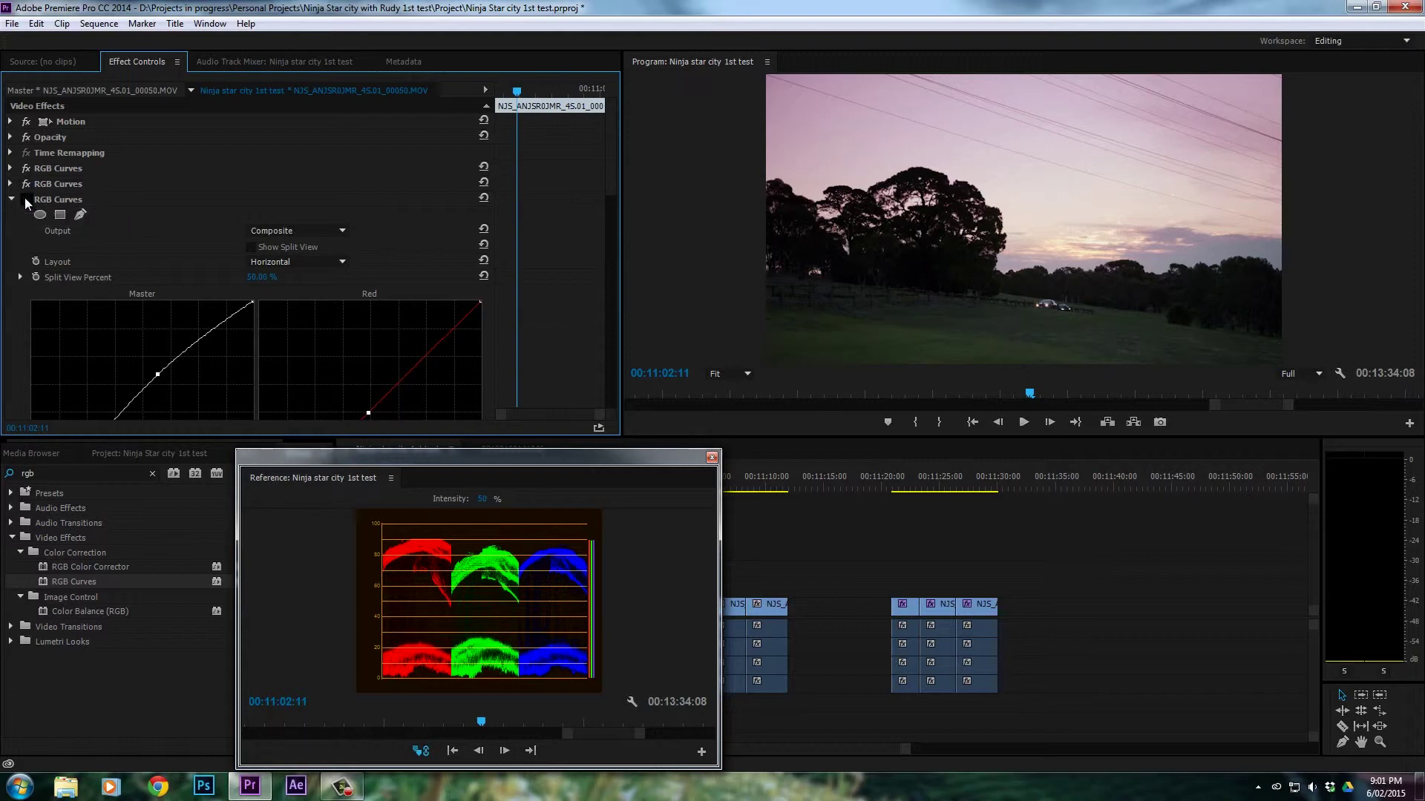
{"action": "left_click", "coordinate": [26, 201]}
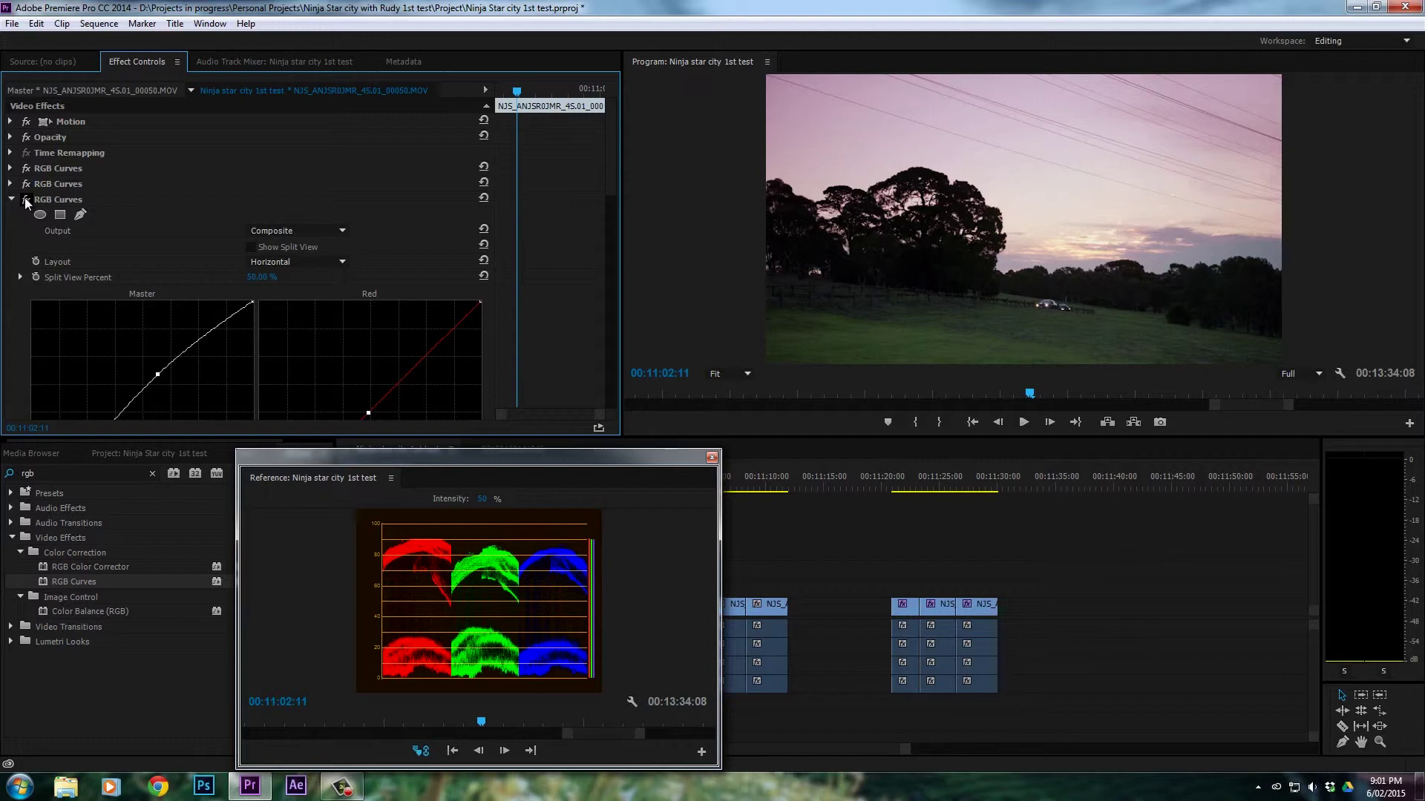
{"action": "left_click", "coordinate": [11, 199]}
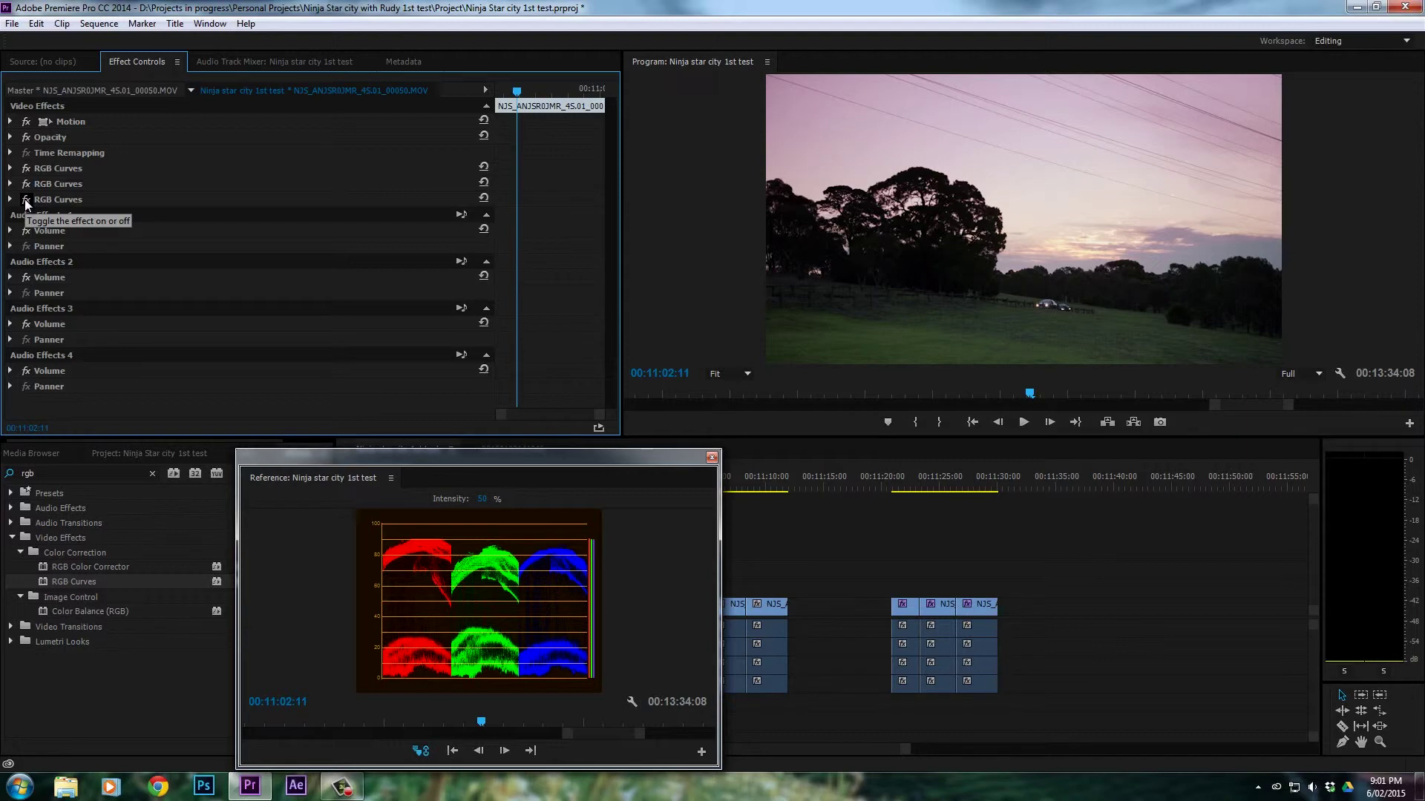
- Disable the three RGB Curves effects from last to first, and re-enable them in order to review each grading stage
{"action": "left_click", "coordinate": [26, 200]}
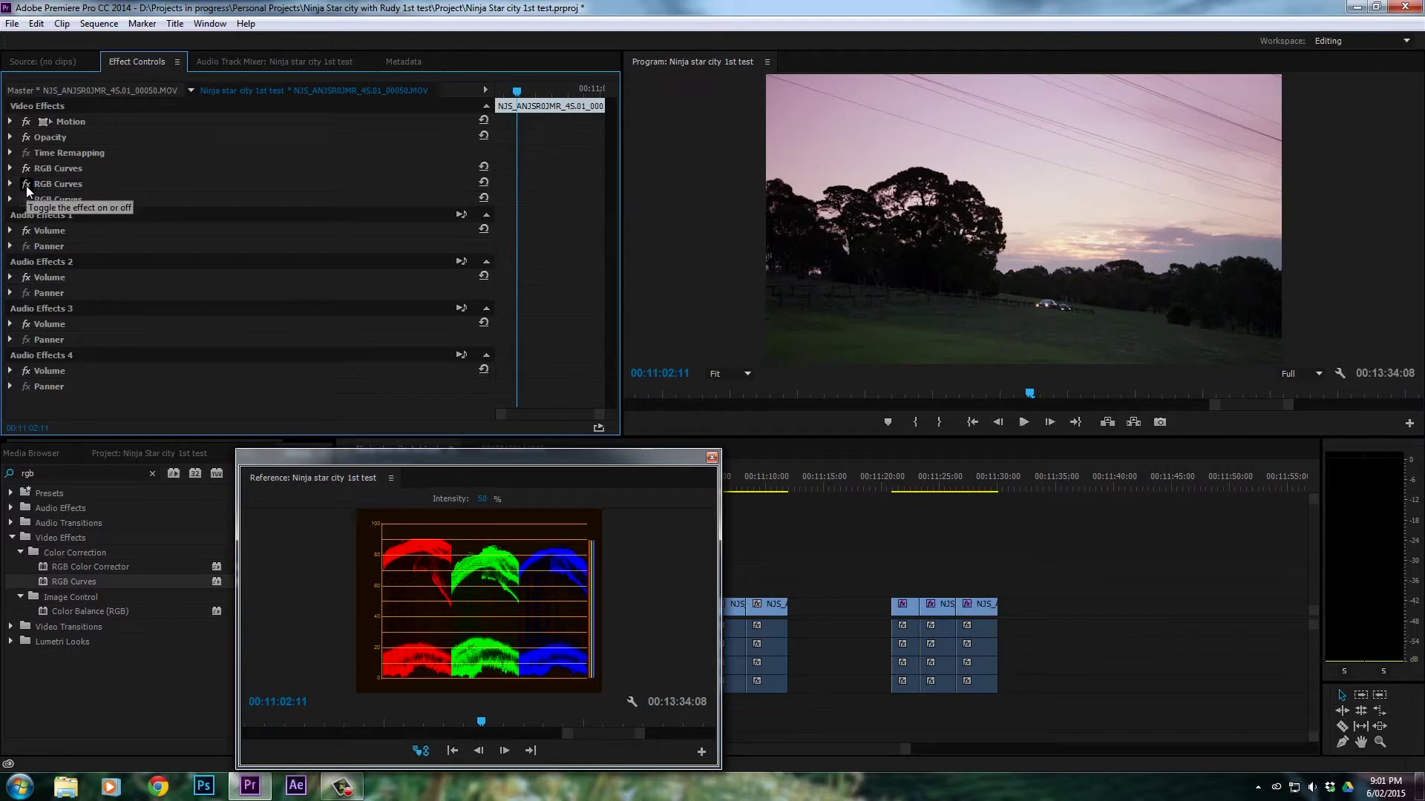
{"action": "left_click", "coordinate": [26, 184]}
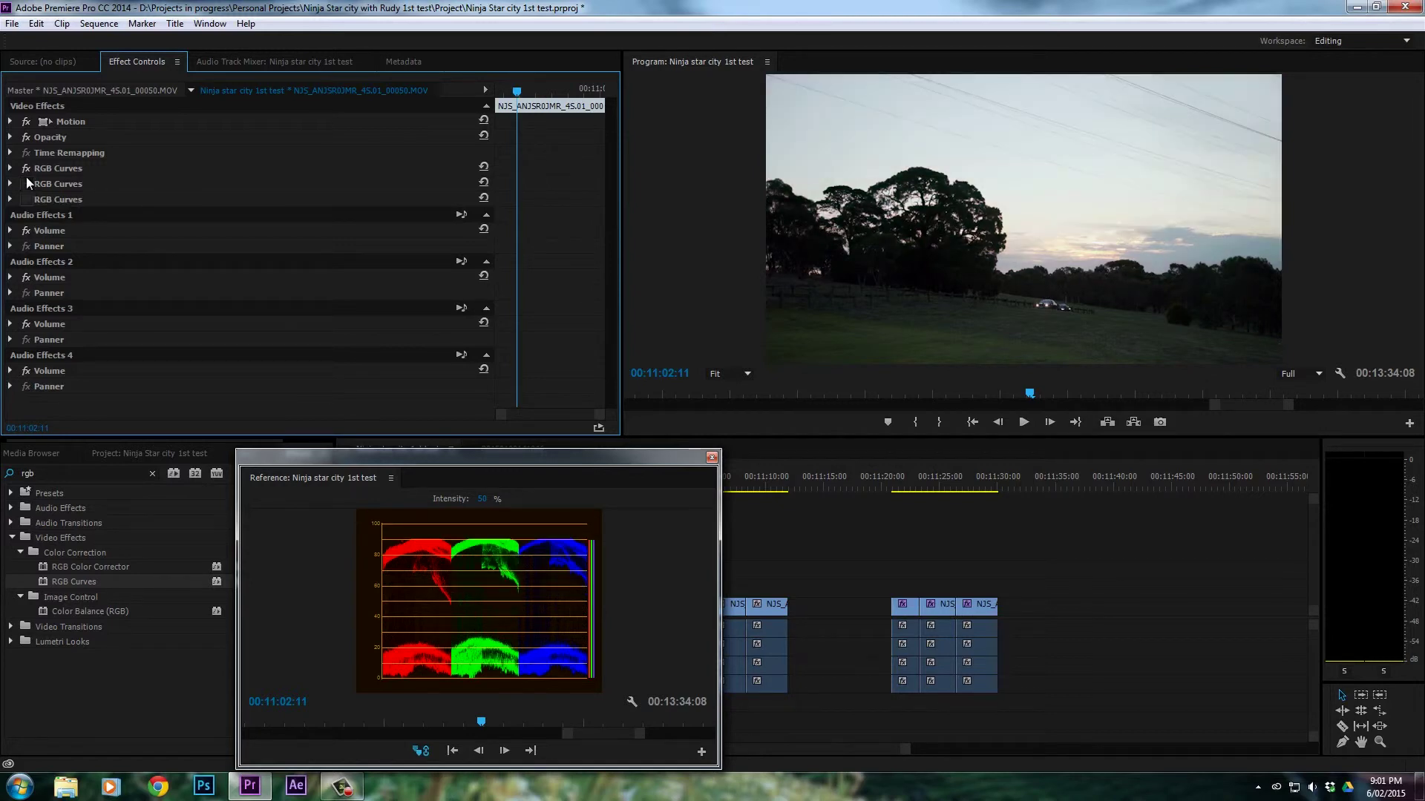
{"action": "left_click", "coordinate": [27, 169]}
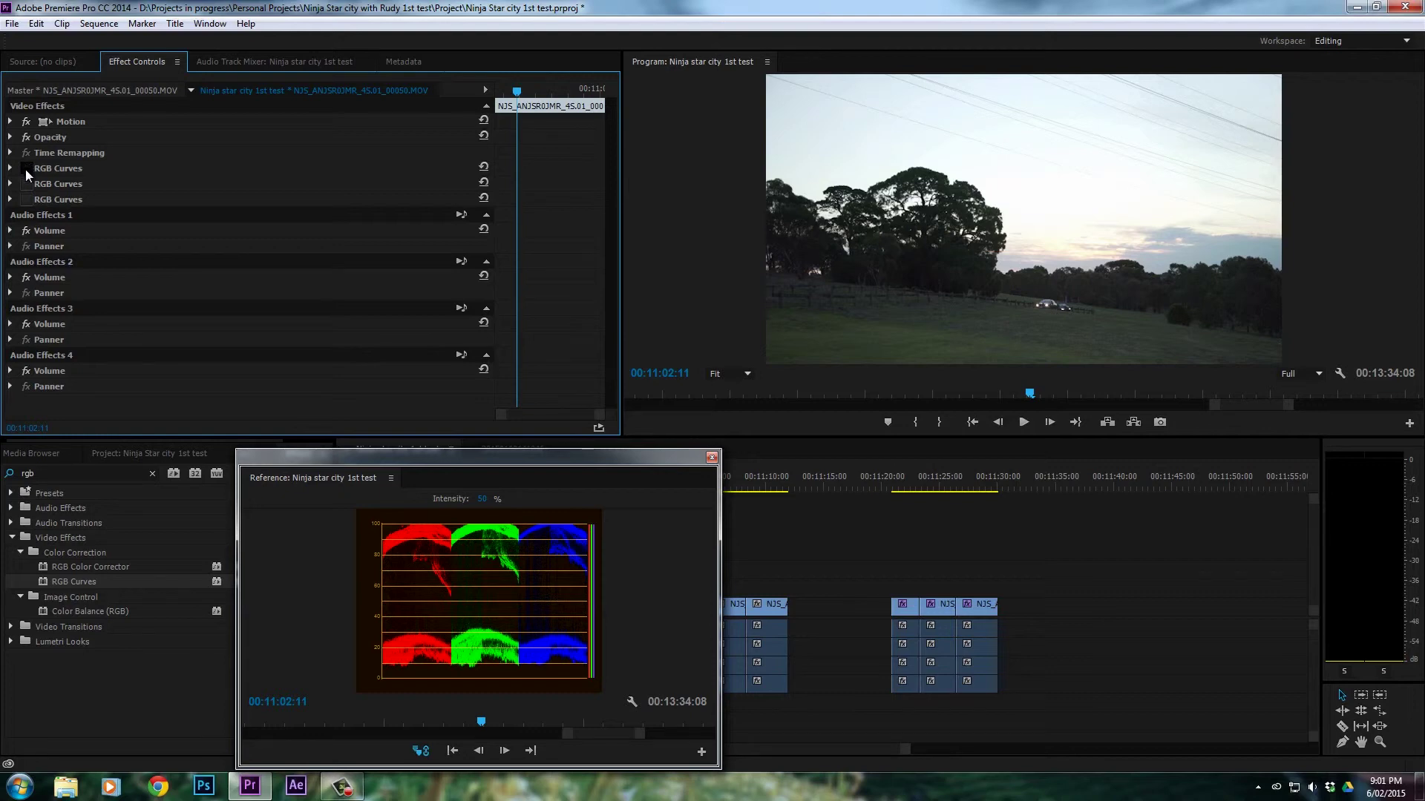
{"action": "left_click", "coordinate": [26, 169]}
{"action": "left_click", "coordinate": [26, 184]}
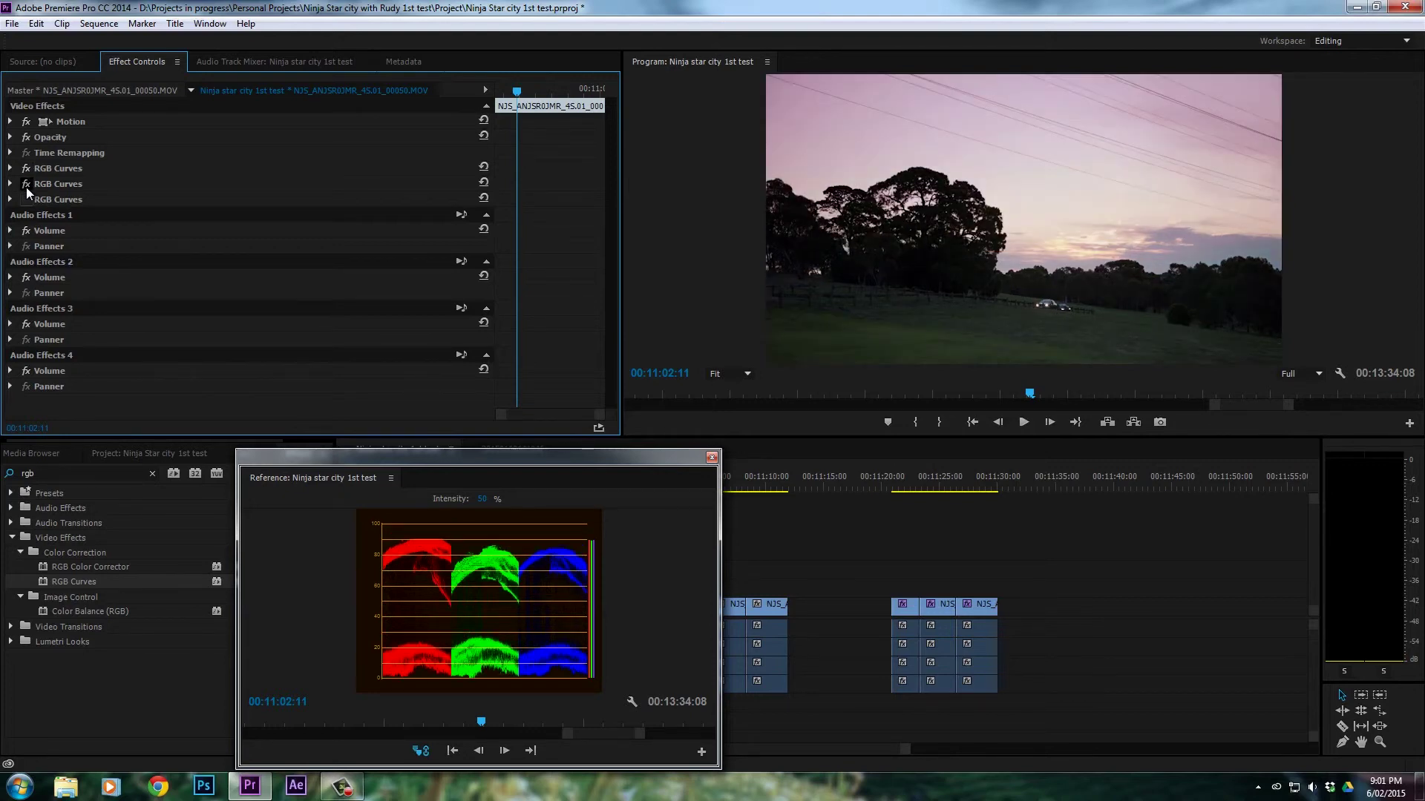
{"action": "left_click", "coordinate": [26, 198]}
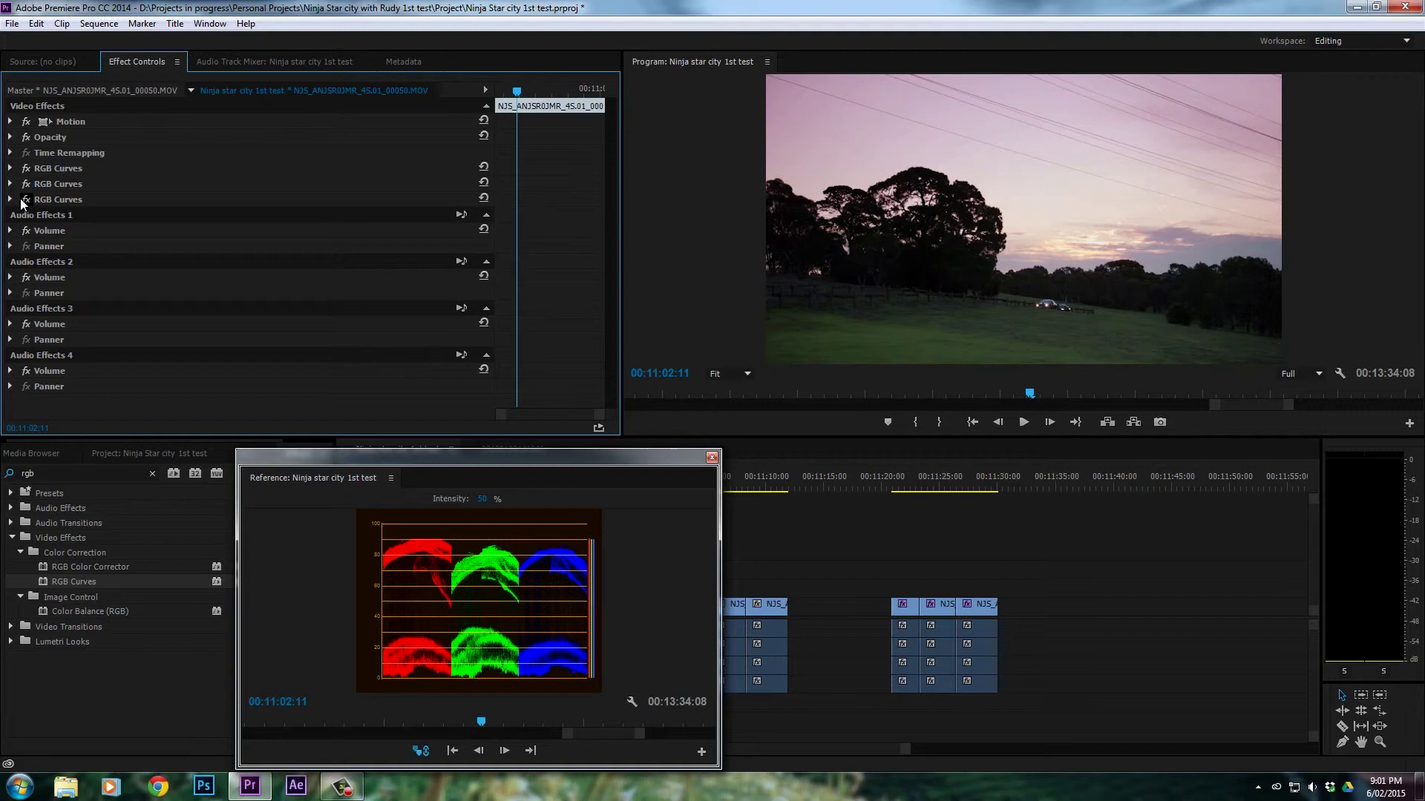
- Move the Reference monitor clear of the timeline and place the playhead on the other version of the clip at about 00:11:21:14
{"action": "left_click_drag", "start_coordinate": [673, 457], "coordinate": [574, 453]}
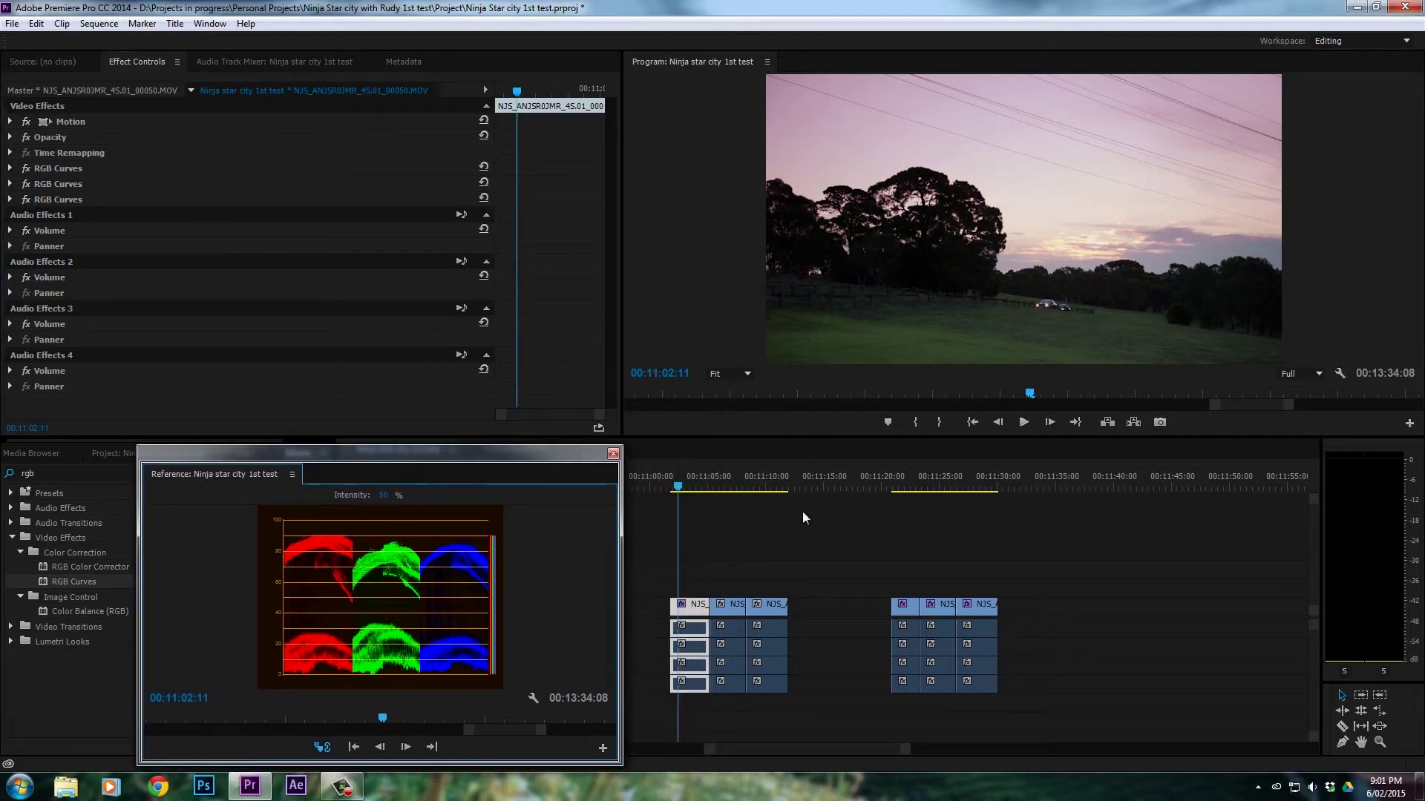
{"action": "left_click", "coordinate": [902, 483]}
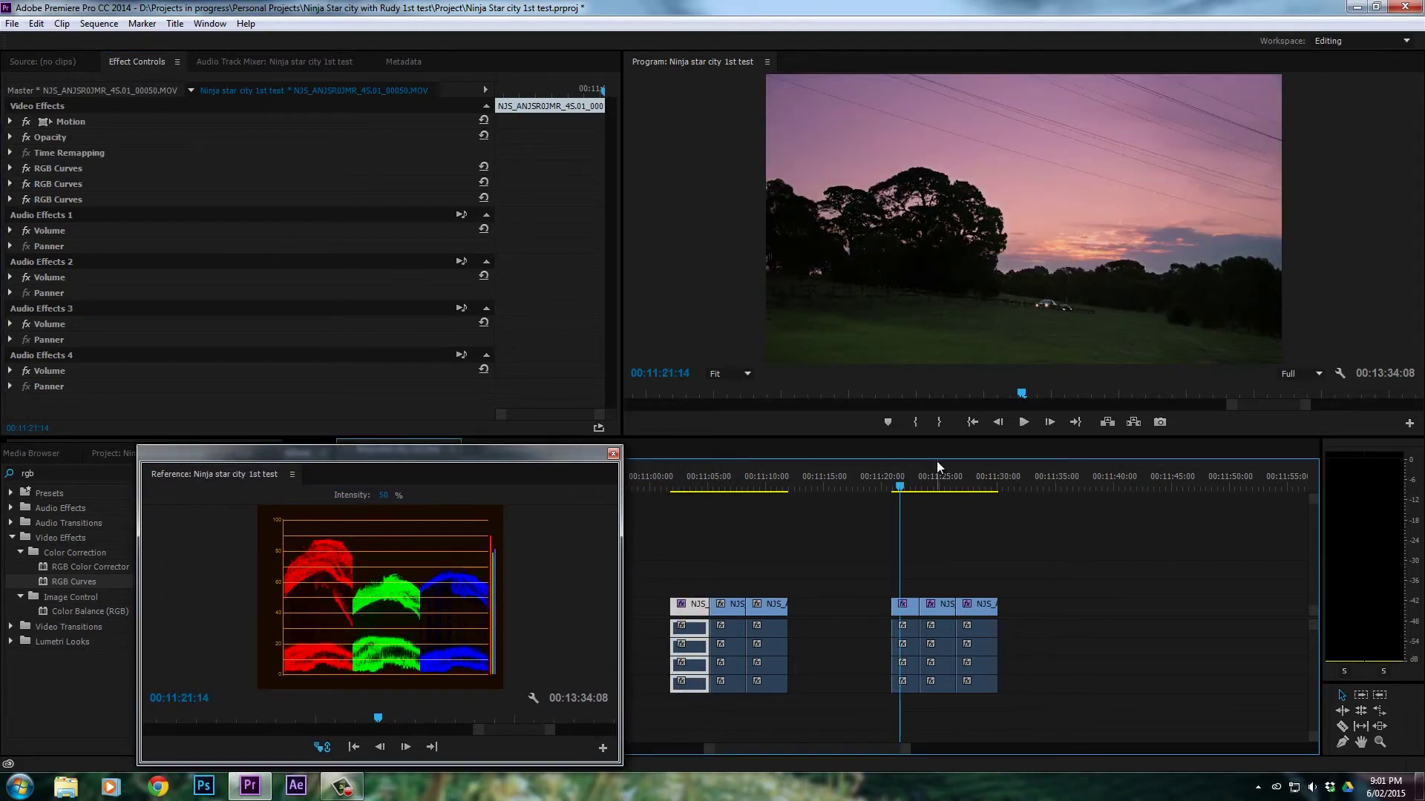